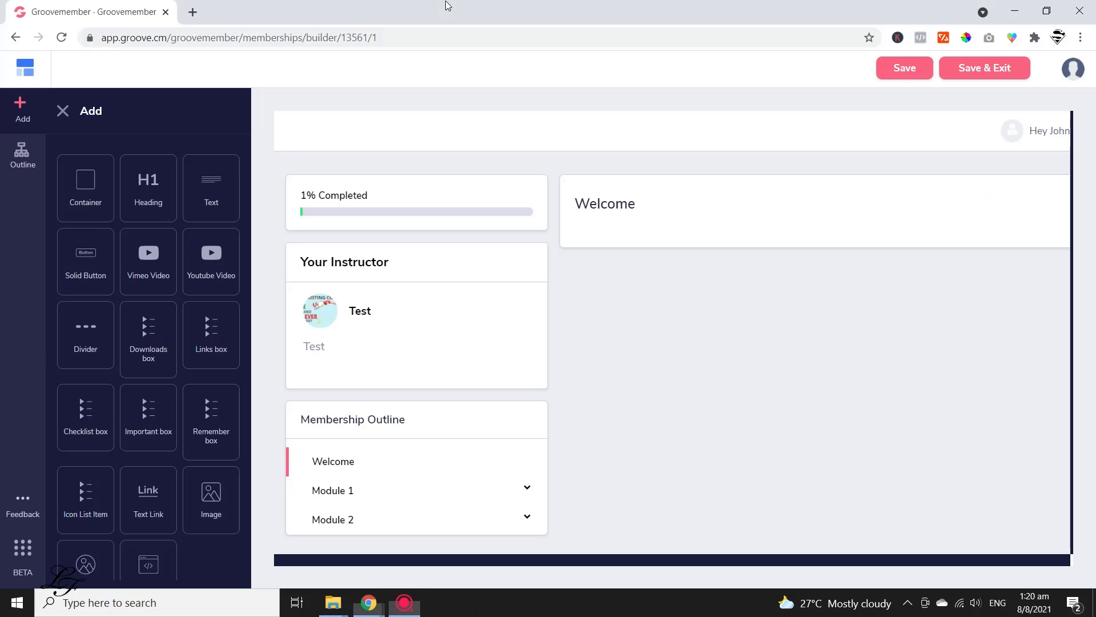
Add a Heading block onto the page under the Welcome container
{"action": "left_click_drag", "start_coordinate": [142, 185], "coordinate": [652, 245]}
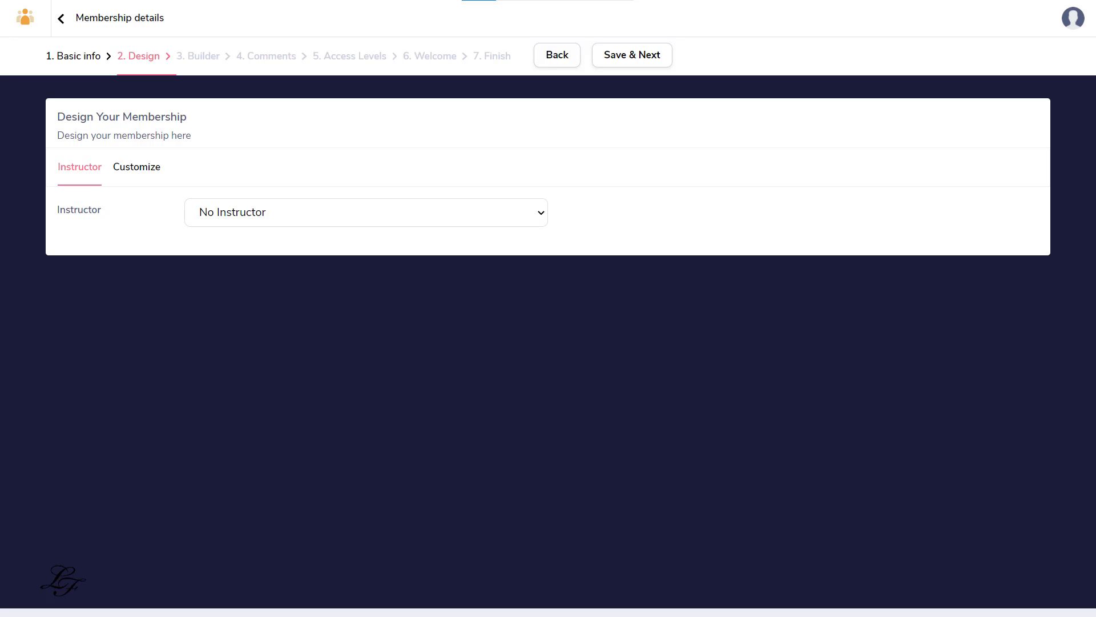
Create instructor Diana Prince with a description and the winking emoji photo, assigned to the membership
{"action": "left_click", "coordinate": [366, 211]}
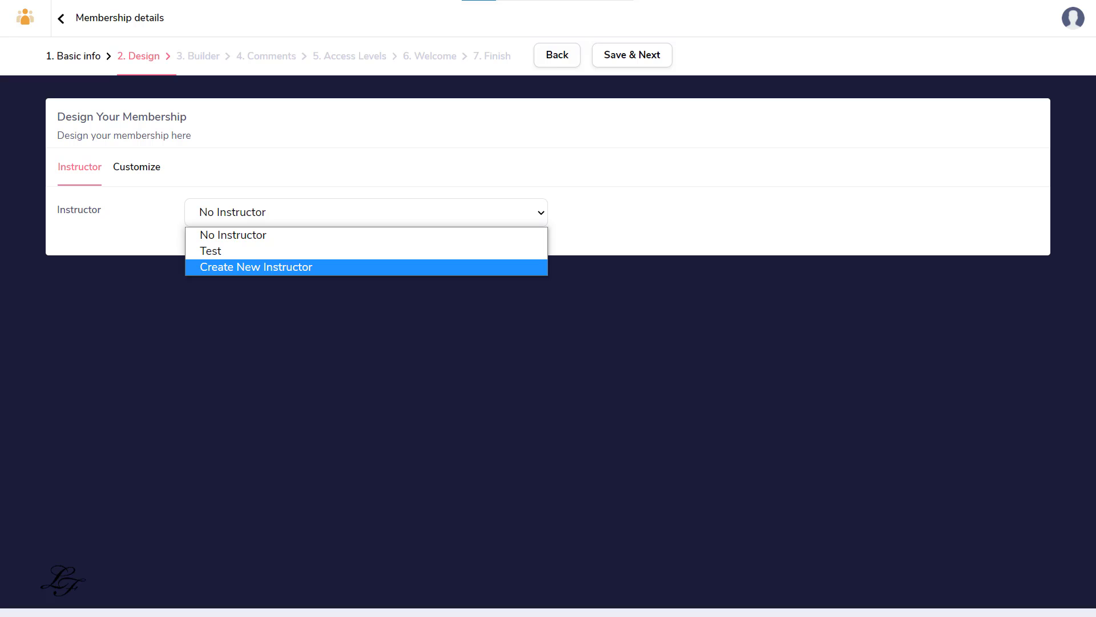
{"action": "left_click", "coordinate": [366, 266]}
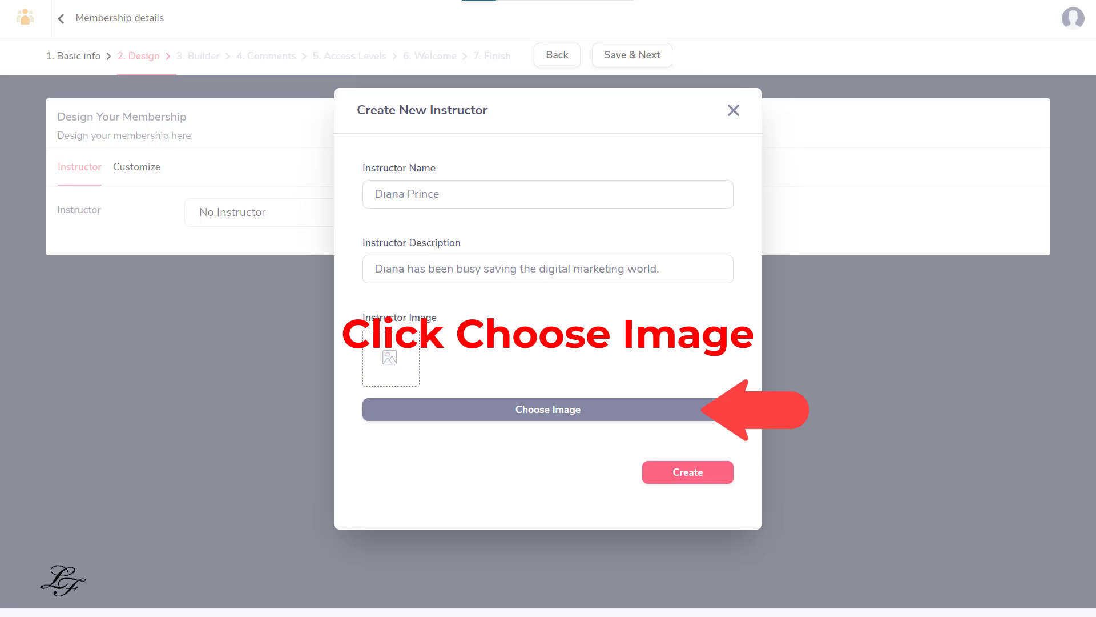
{"action": "left_click", "coordinate": [548, 409]}
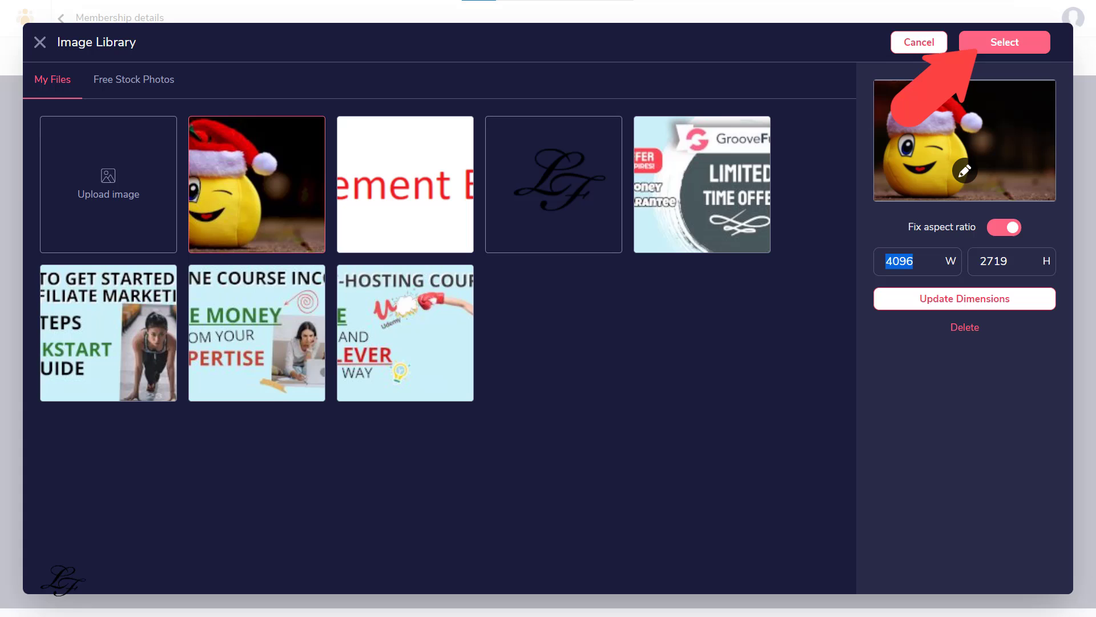
{"action": "left_click", "coordinate": [1005, 41]}
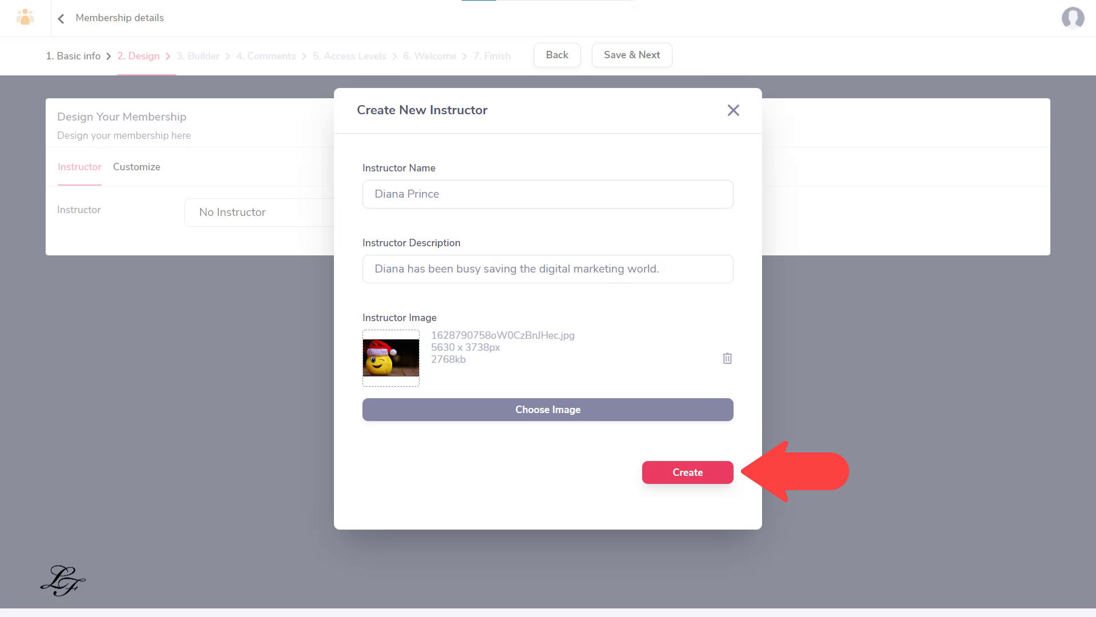
{"action": "left_click", "coordinate": [687, 472]}
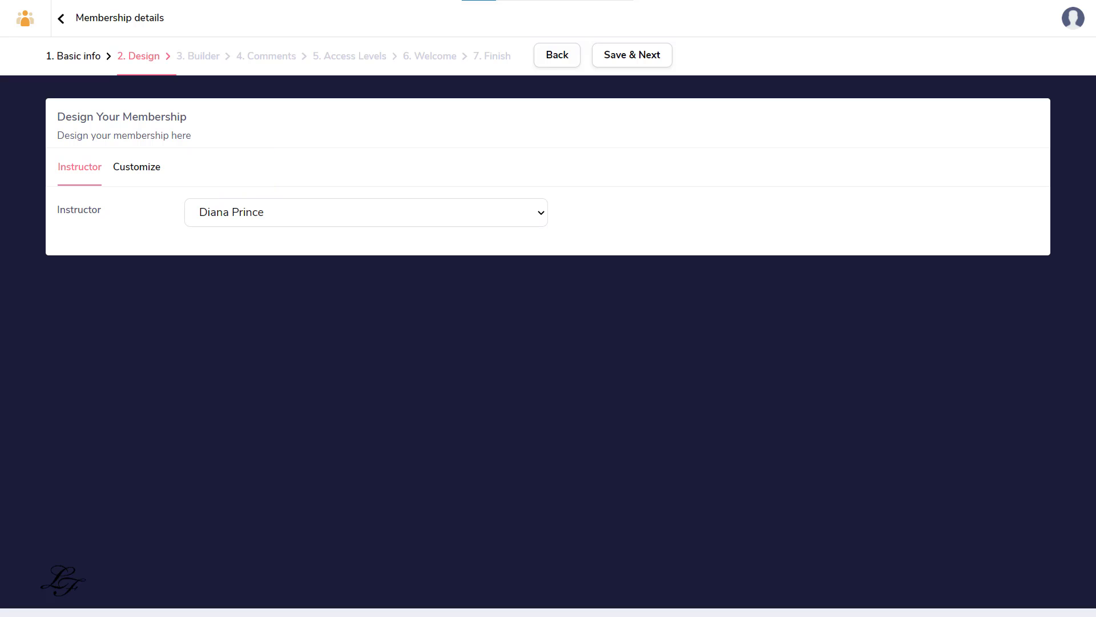
Set the TLF logo picture as the membership logo in Customize branding
{"action": "left_click", "coordinate": [136, 167]}
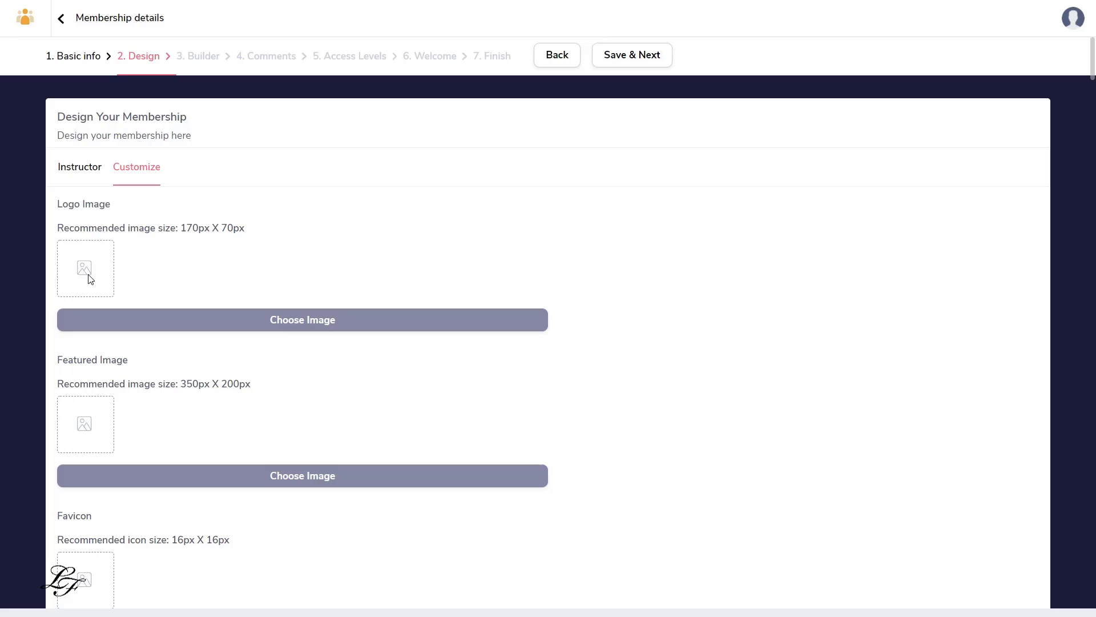
{"action": "left_click", "coordinate": [91, 279]}
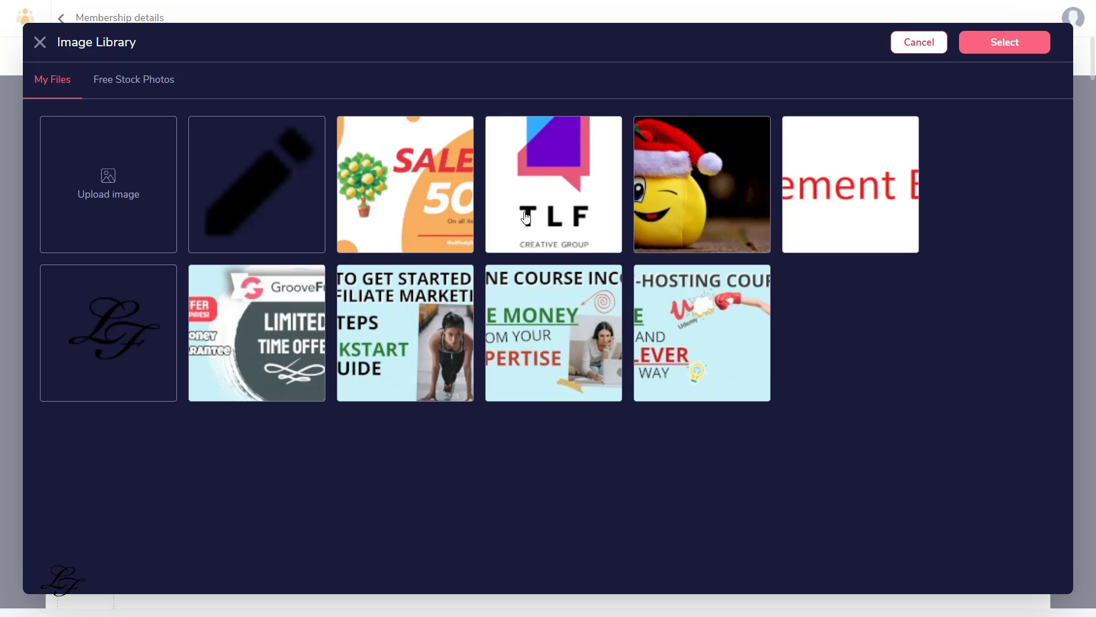
{"action": "left_click", "coordinate": [527, 218]}
{"action": "left_click", "coordinate": [1005, 42]}
{"action": "scroll", "coordinate": [289, 349], "scroll_direction": "down", "scroll_amount": 3}
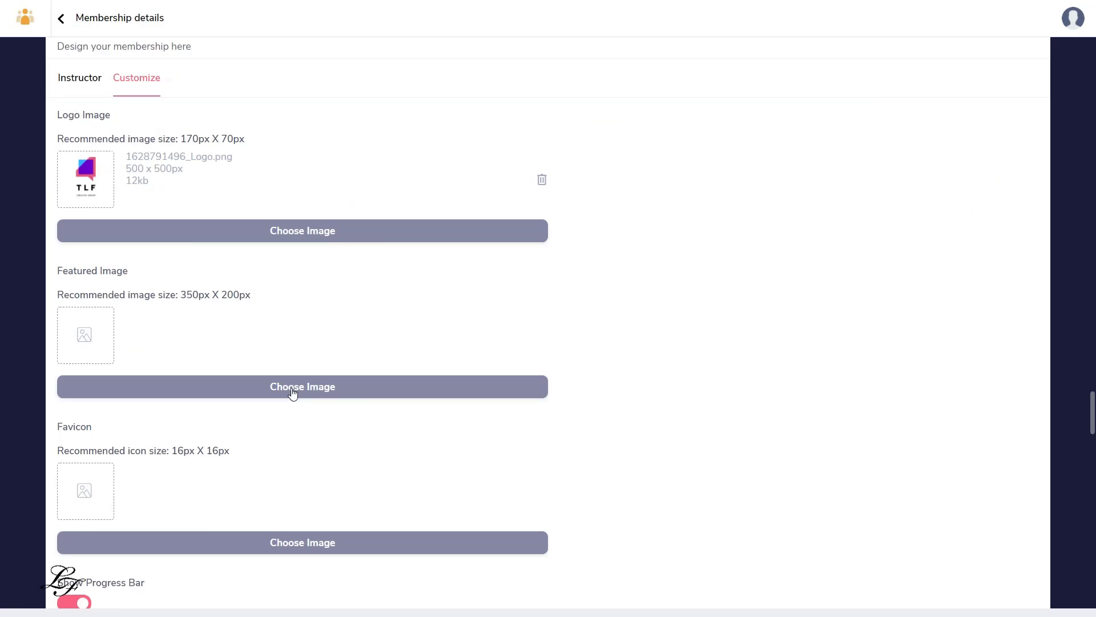
Set the SALE 50% banner as featured image and save the design to continue
{"action": "left_click", "coordinate": [288, 350]}
{"action": "left_click", "coordinate": [404, 184]}
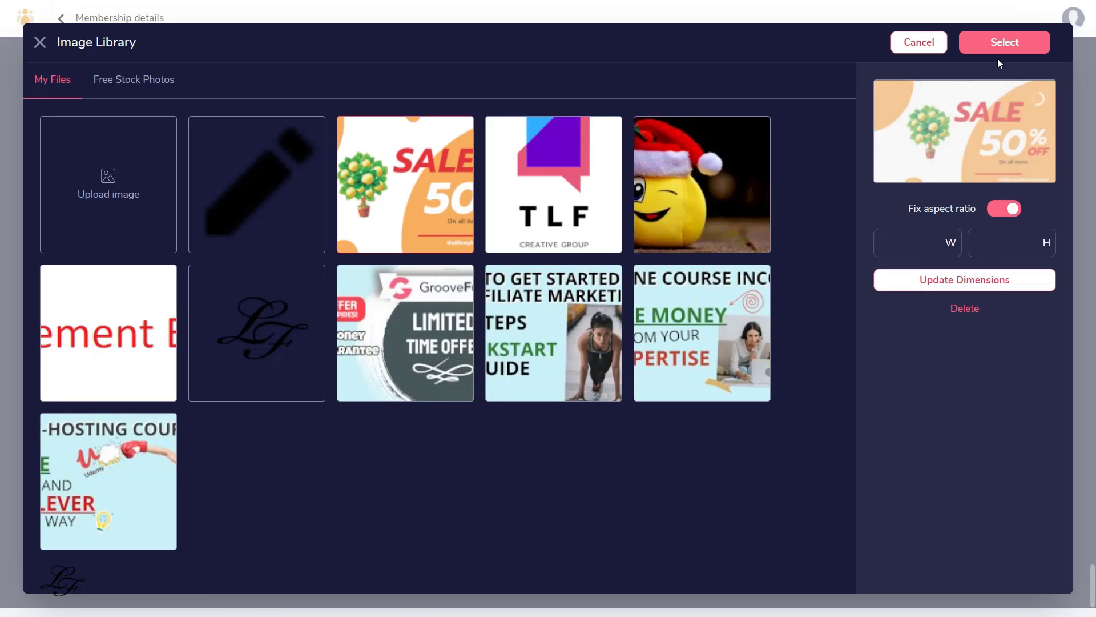
{"action": "left_click", "coordinate": [1003, 43]}
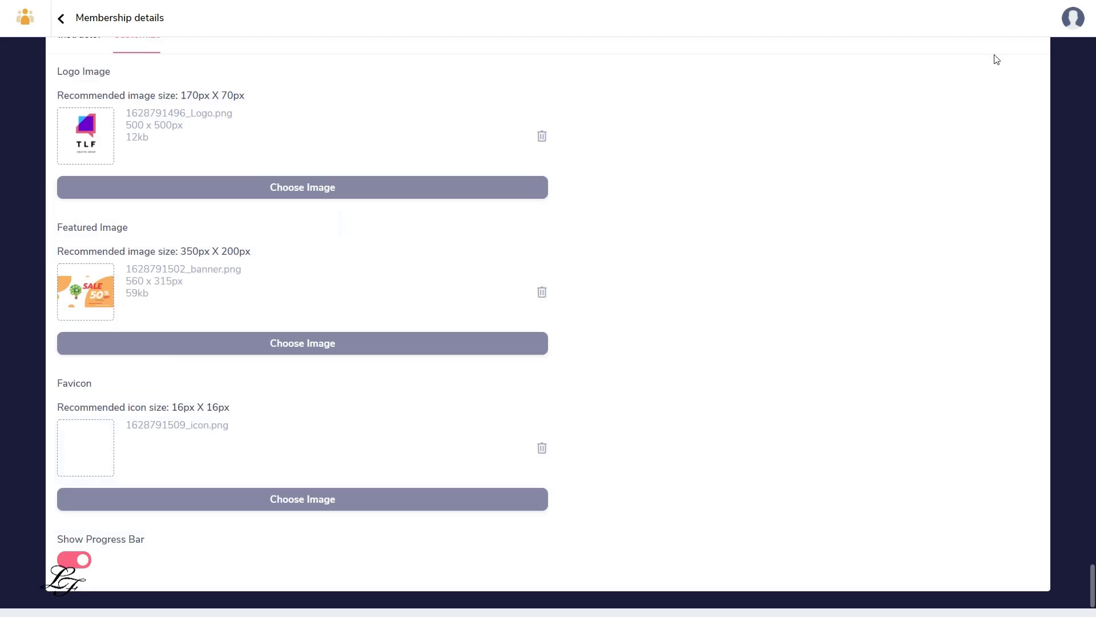
{"action": "scroll", "coordinate": [672, 429], "scroll_direction": "up", "scroll_amount": 5}
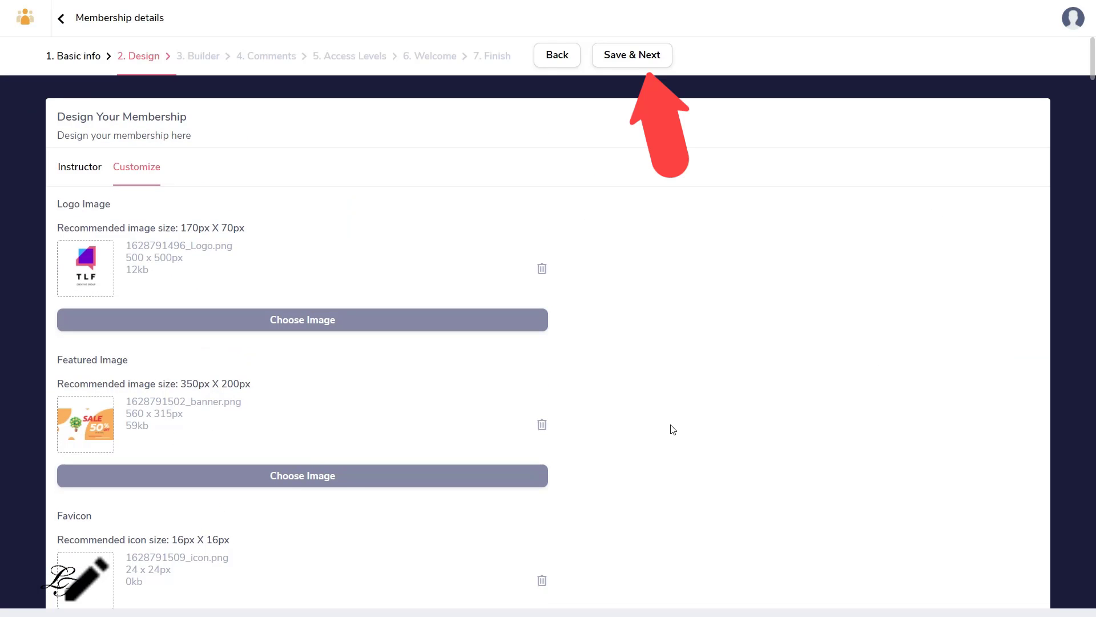
{"action": "left_click", "coordinate": [632, 54]}
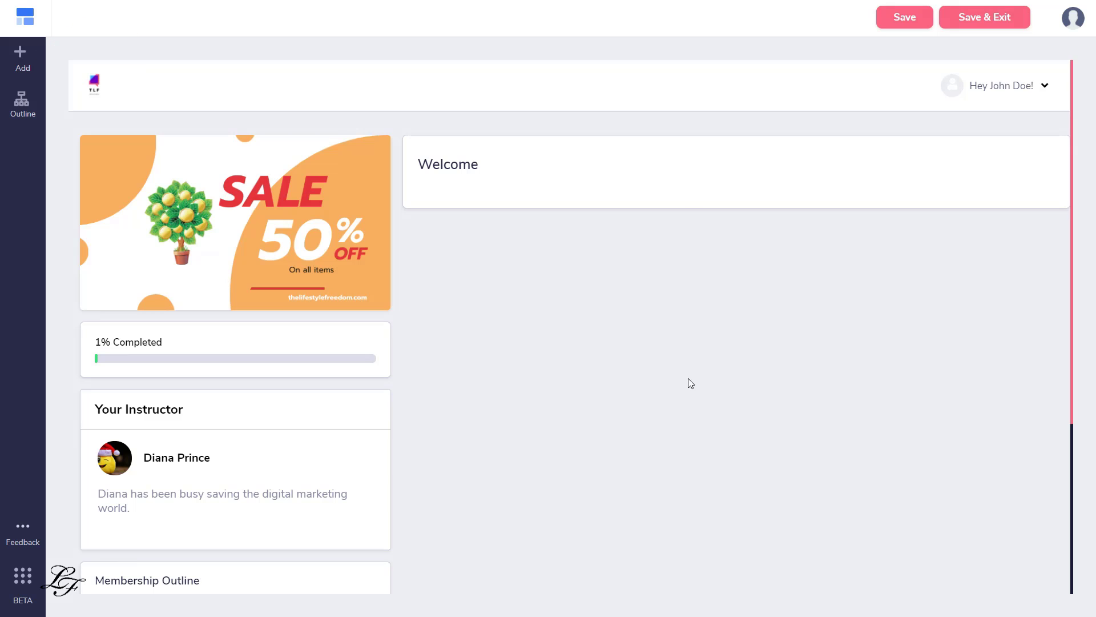
View the builder's page elements panel and close it again
{"action": "left_click", "coordinate": [22, 56]}
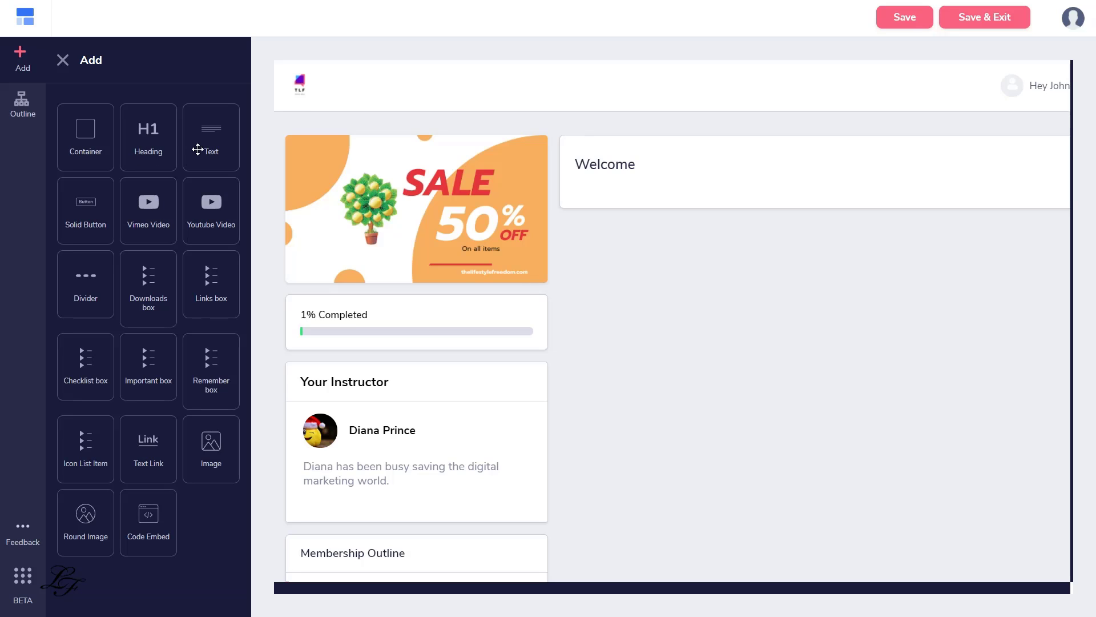
{"action": "left_click", "coordinate": [709, 396]}
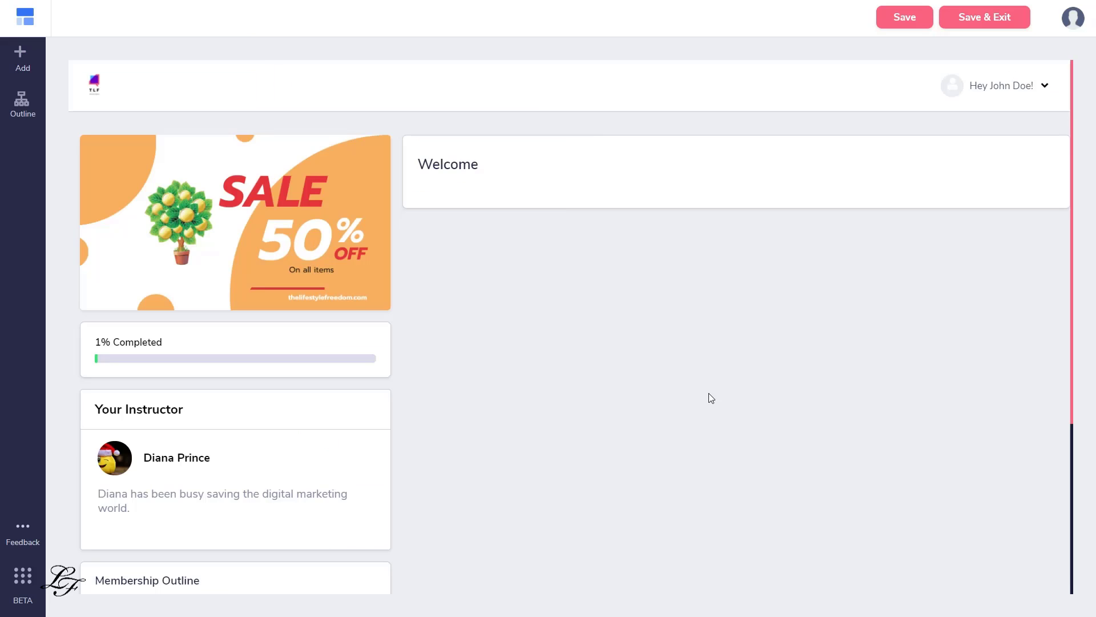
Review the Welcome item's options in the outline and return to the outline for a new category
{"action": "left_click", "coordinate": [22, 105]}
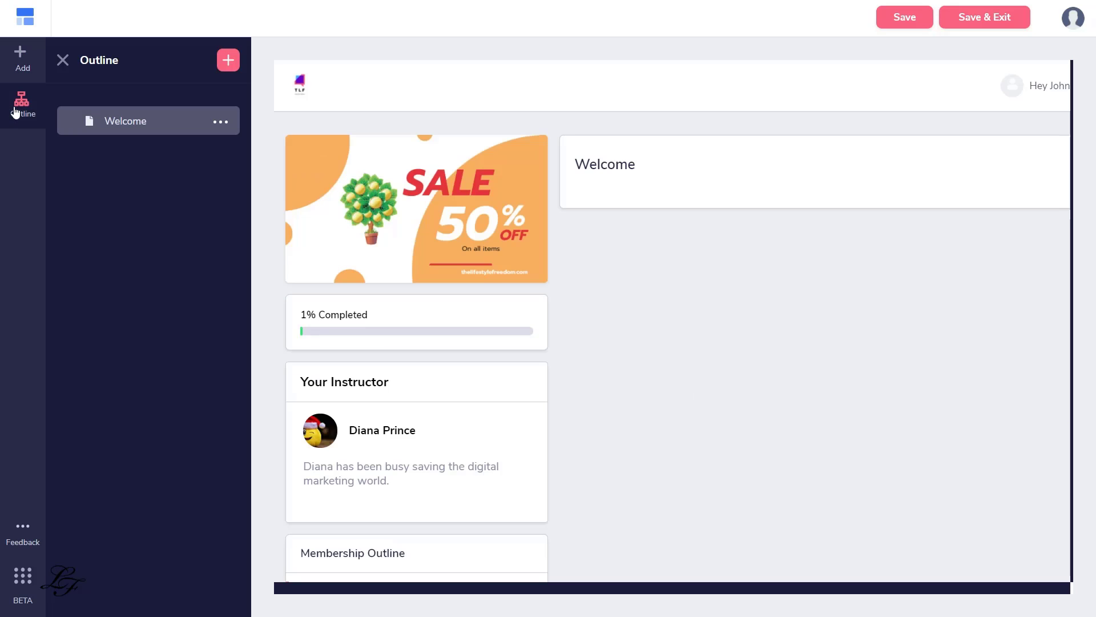
{"action": "left_click", "coordinate": [221, 124]}
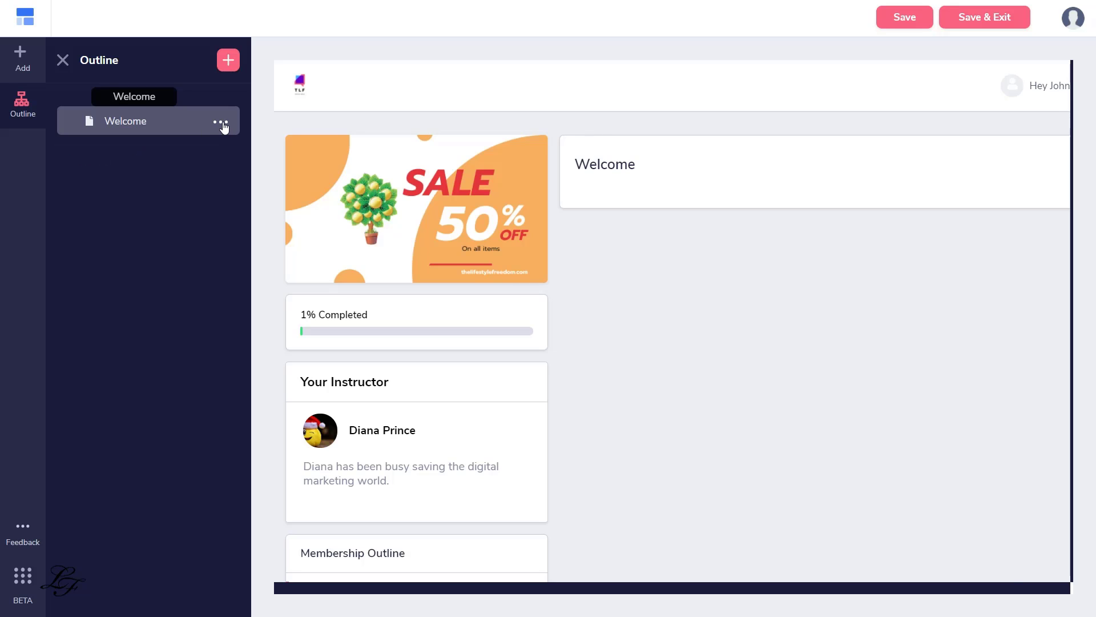
{"action": "left_click", "coordinate": [624, 180]}
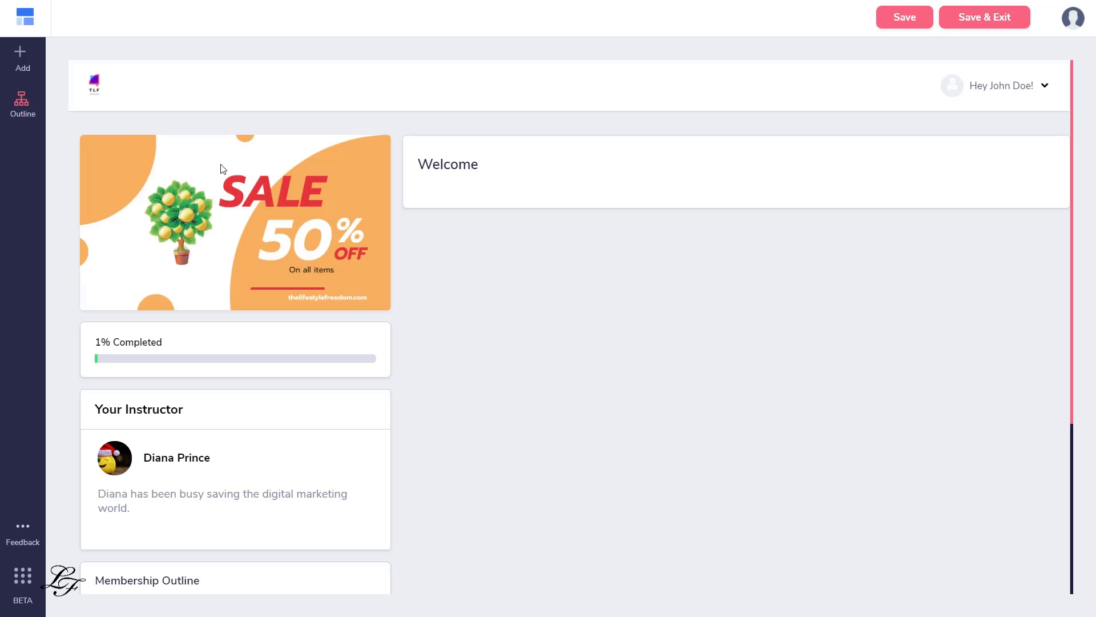
{"action": "left_click", "coordinate": [22, 107]}
Add a Module 1 category to the outline and rename its subcategory to Lesson 1
{"action": "left_click", "coordinate": [228, 60]}
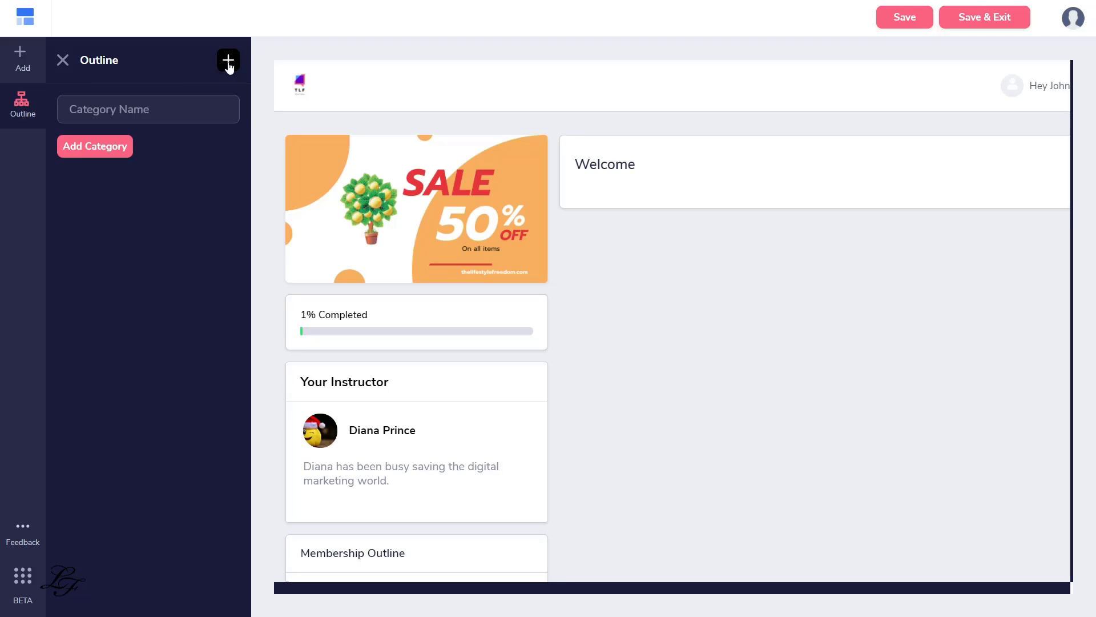
{"action": "type", "text": "Module 1"}
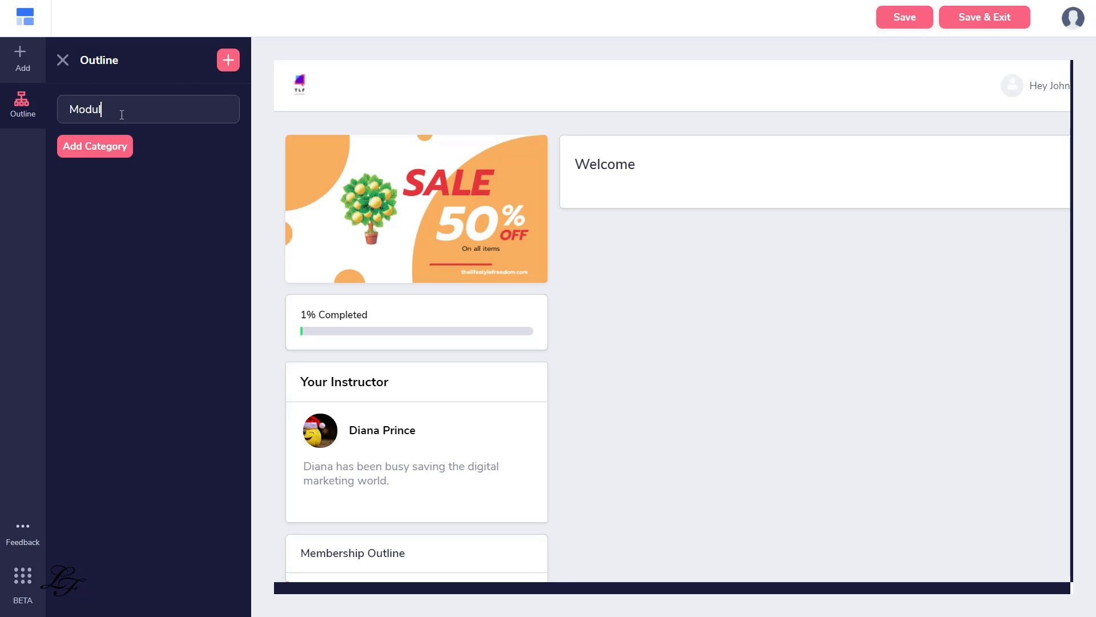
{"action": "left_click", "coordinate": [94, 146]}
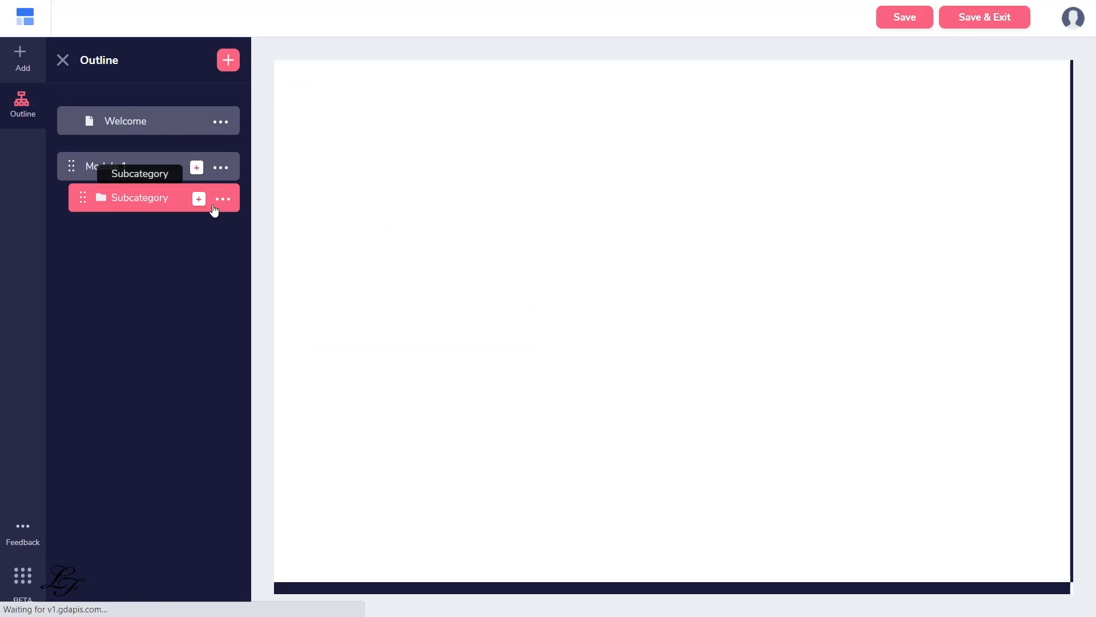
{"action": "left_click", "coordinate": [222, 198]}
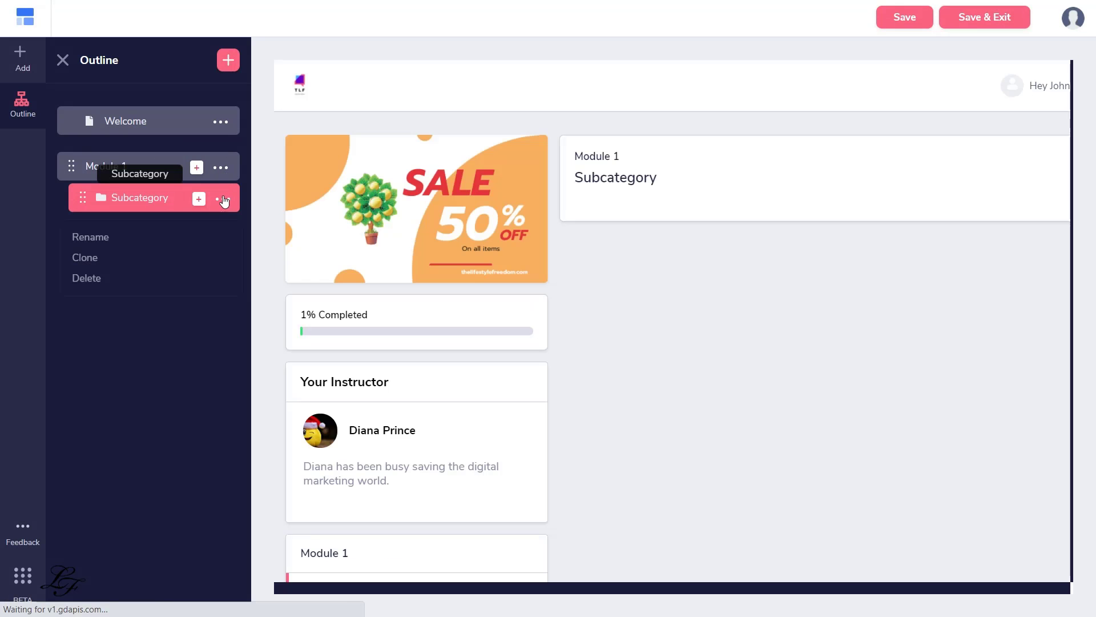
{"action": "left_click", "coordinate": [91, 238]}
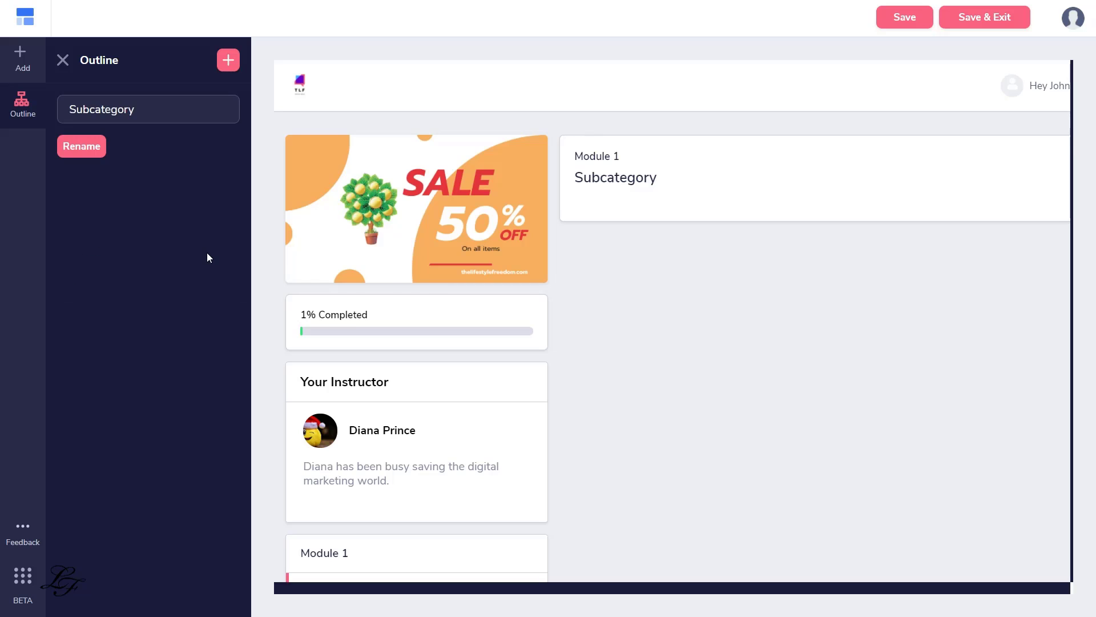
{"action": "double_click", "coordinate": [146, 111]}
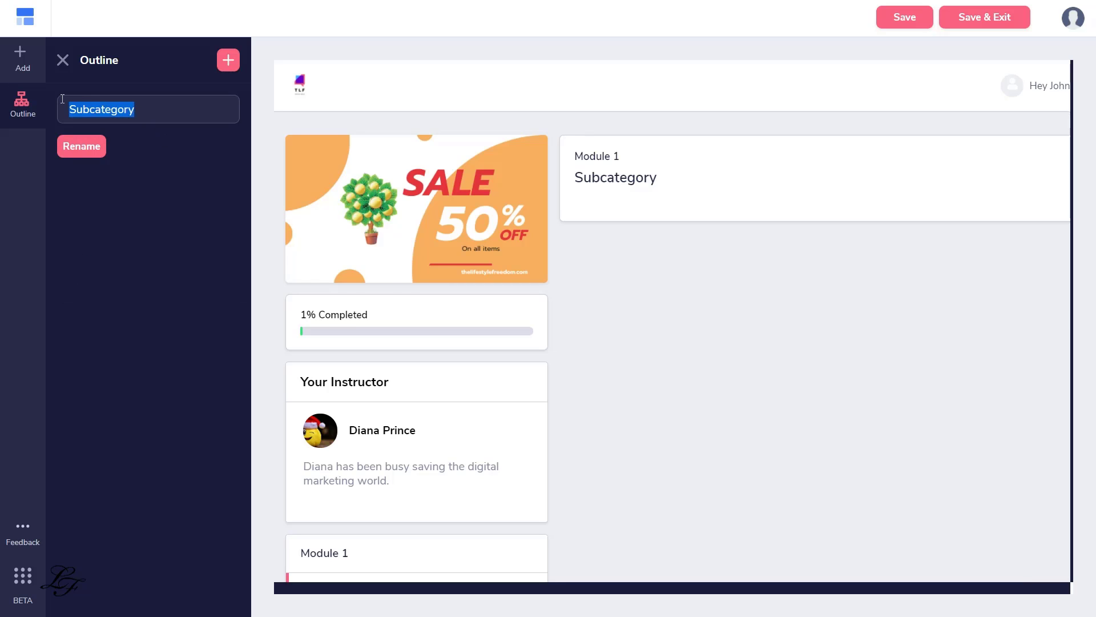
{"action": "type", "text": "Lesson"}
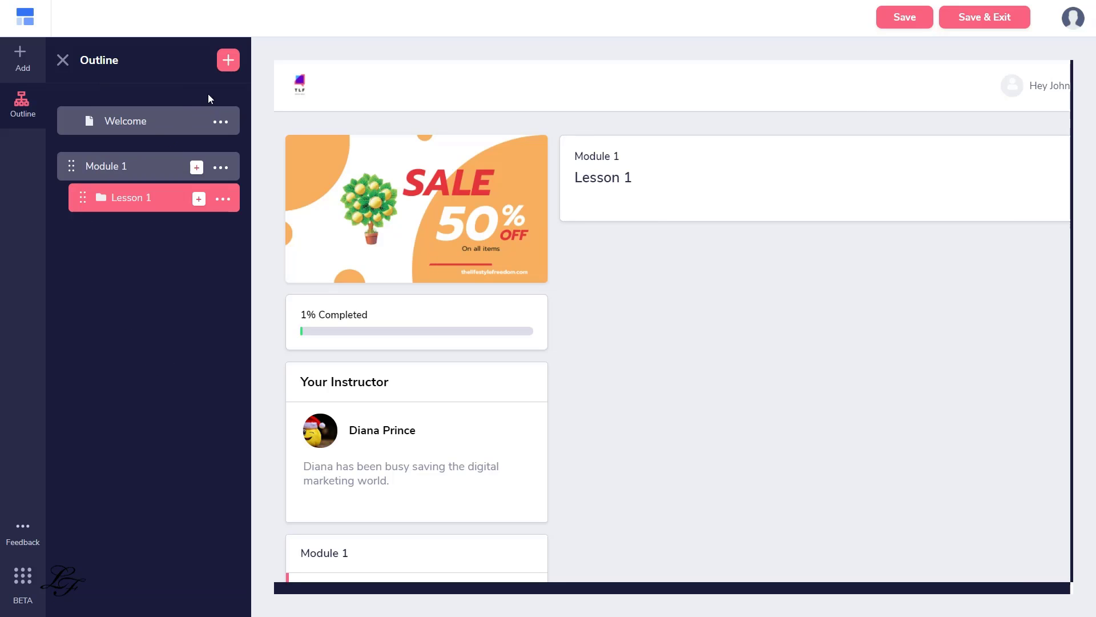
Add a Module 2 category with a subcategory to the outline
{"action": "left_click", "coordinate": [229, 60]}
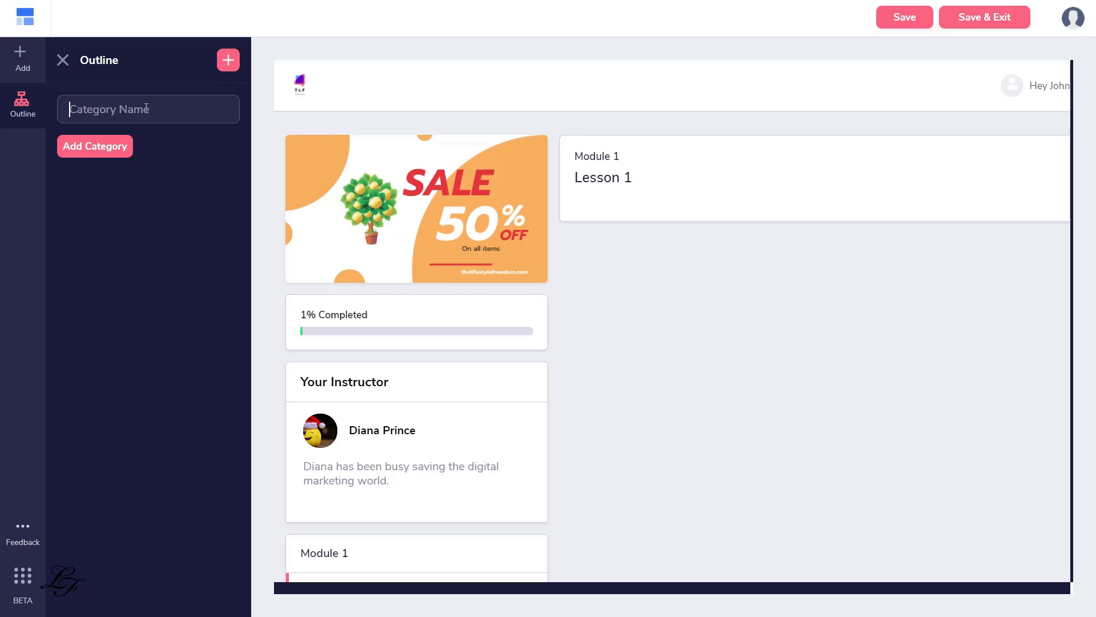
{"action": "left_click", "coordinate": [147, 107]}
{"action": "type", "text": "Module 2"}
{"action": "left_click", "coordinate": [94, 145]}
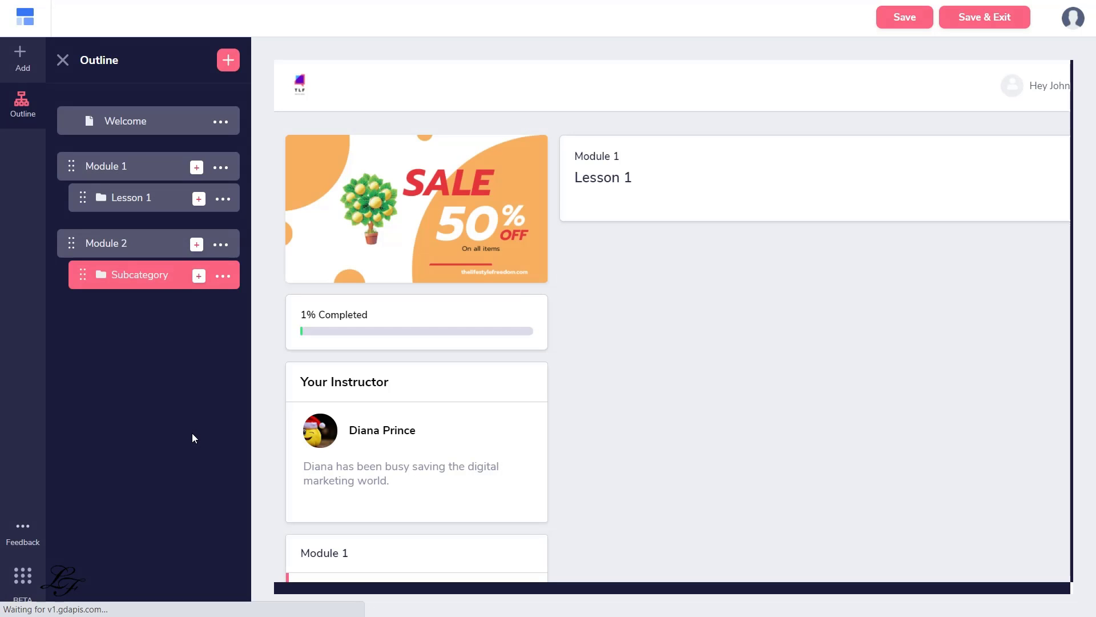
{"action": "left_click", "coordinate": [23, 60]}
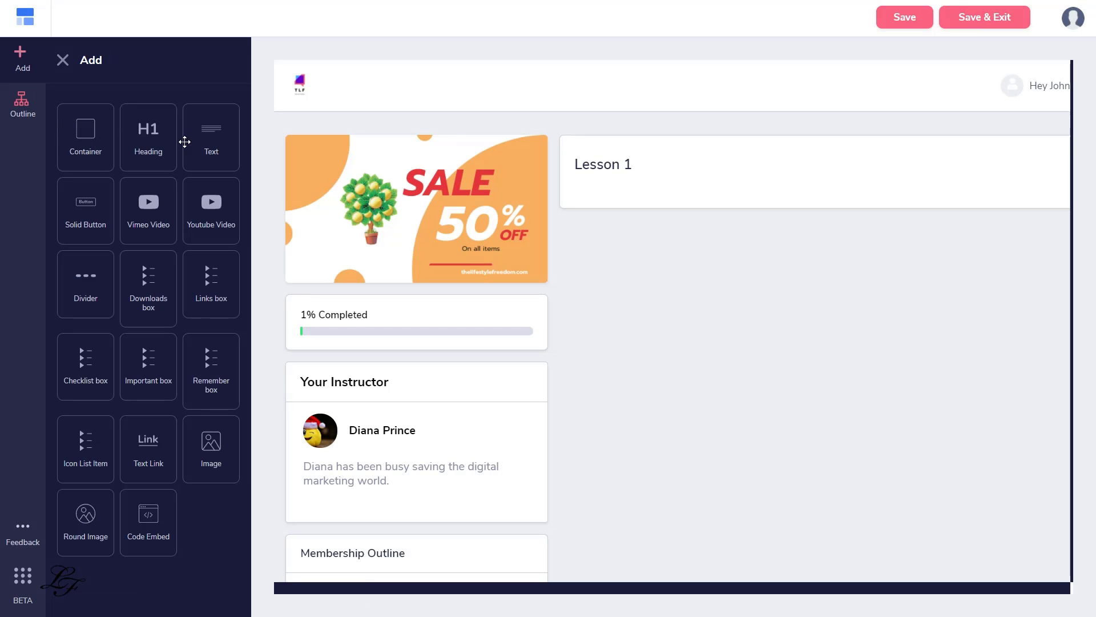
Give Lesson 1 a text block reading 'Module 1 Lesson 1 Description.' in place of the lorem ipsum
{"action": "left_click_drag", "start_coordinate": [213, 138], "coordinate": [634, 201]}
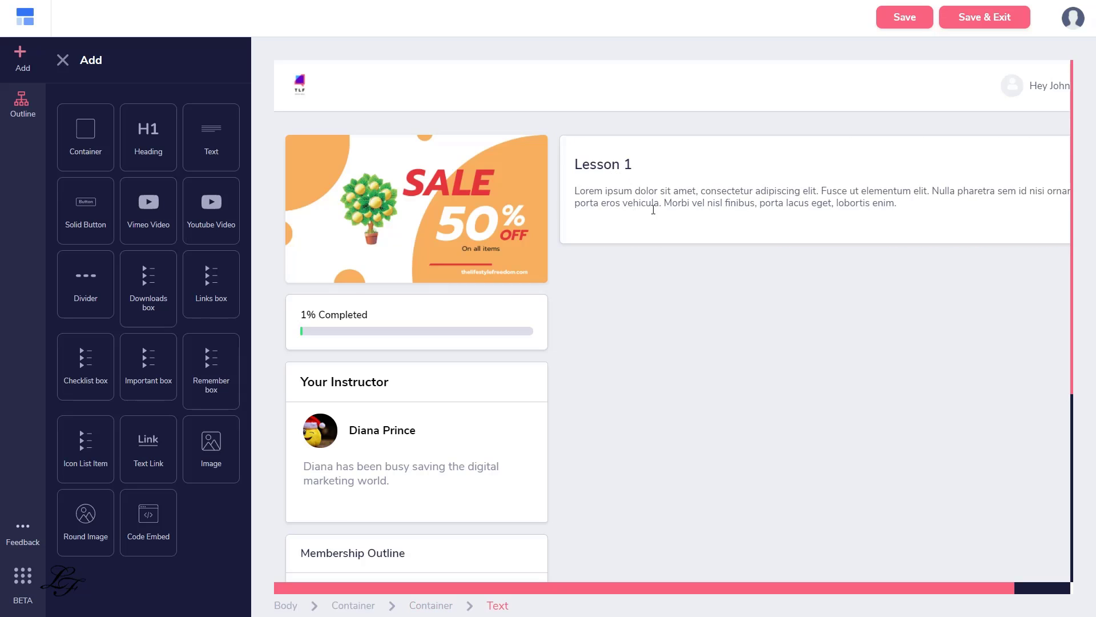
{"action": "double_click", "coordinate": [677, 203]}
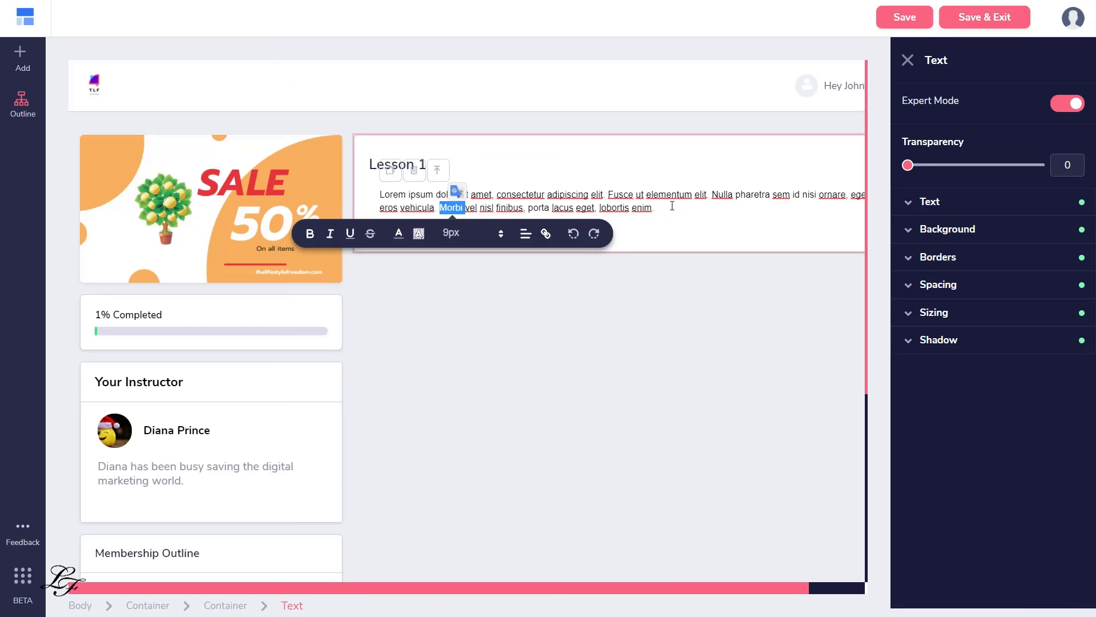
{"action": "left_click_drag", "start_coordinate": [656, 207], "coordinate": [379, 194]}
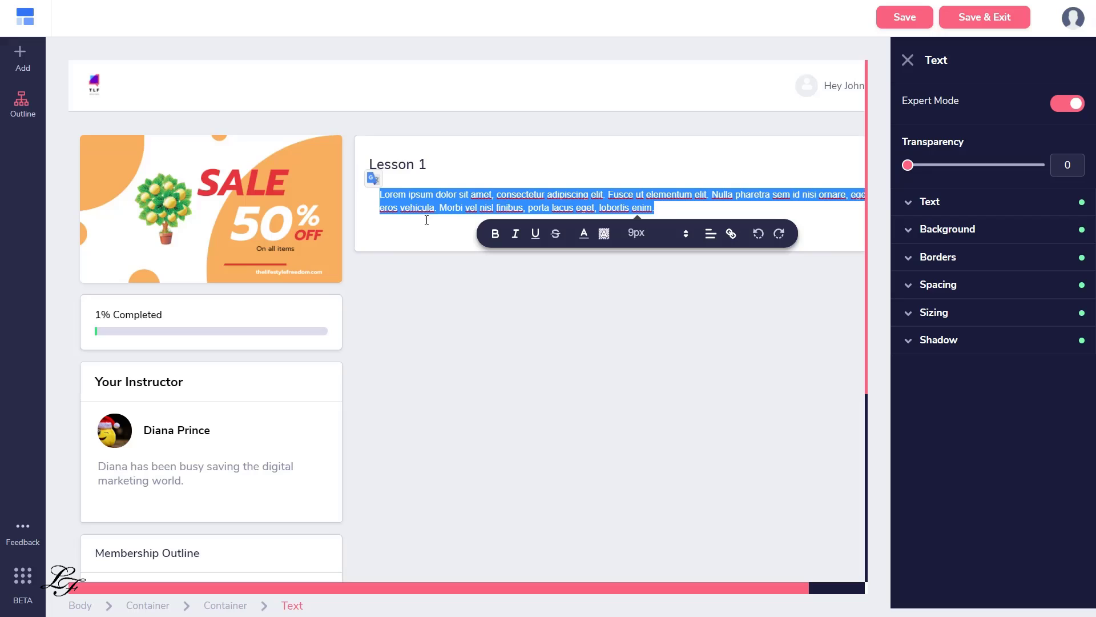
{"action": "key", "text": "Delete"}
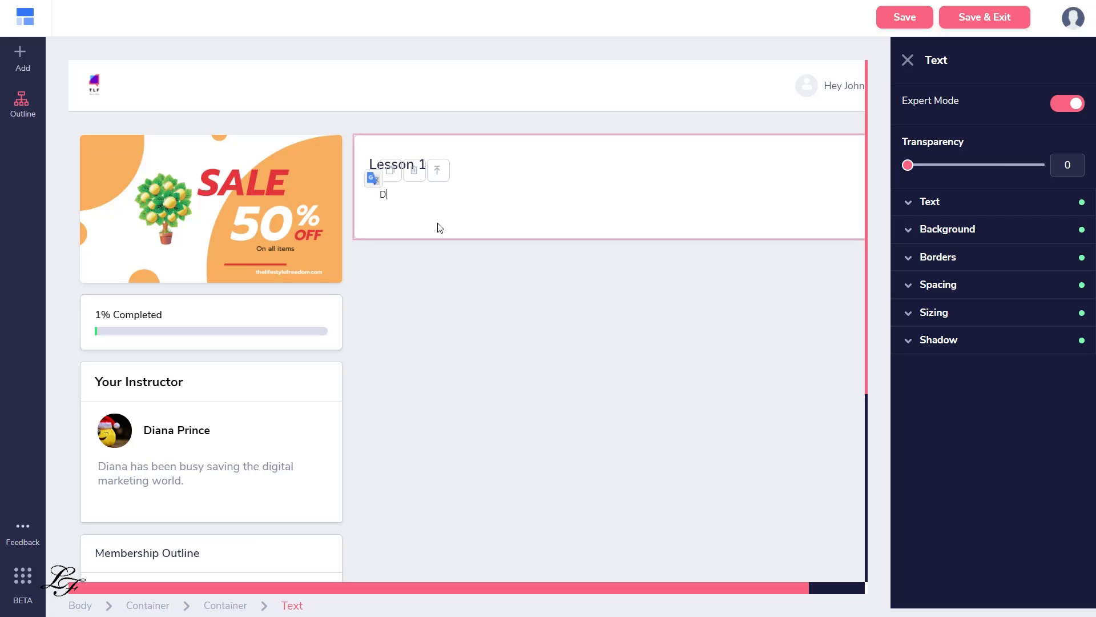
{"action": "type", "text": "Module 1 L"}
{"action": "type", "text": "esson 1 Descript"}
{"action": "type", "text": "ion."}
{"action": "left_click", "coordinate": [686, 419]}
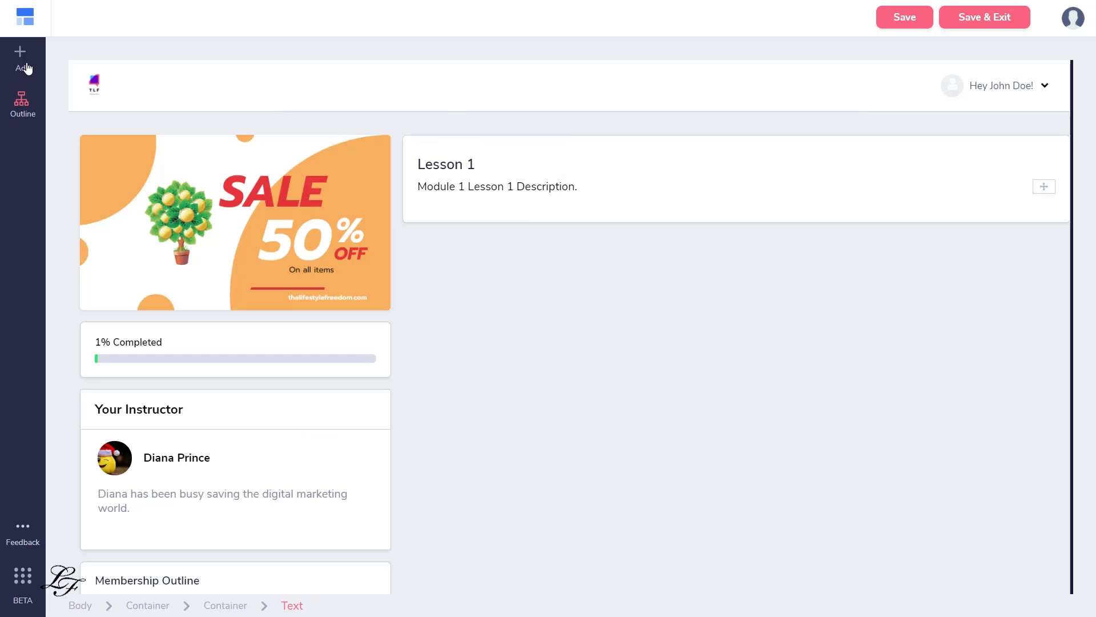
Add a Code Embed block below the description and copy the video's embed code in Groove Video
{"action": "left_click", "coordinate": [22, 58]}
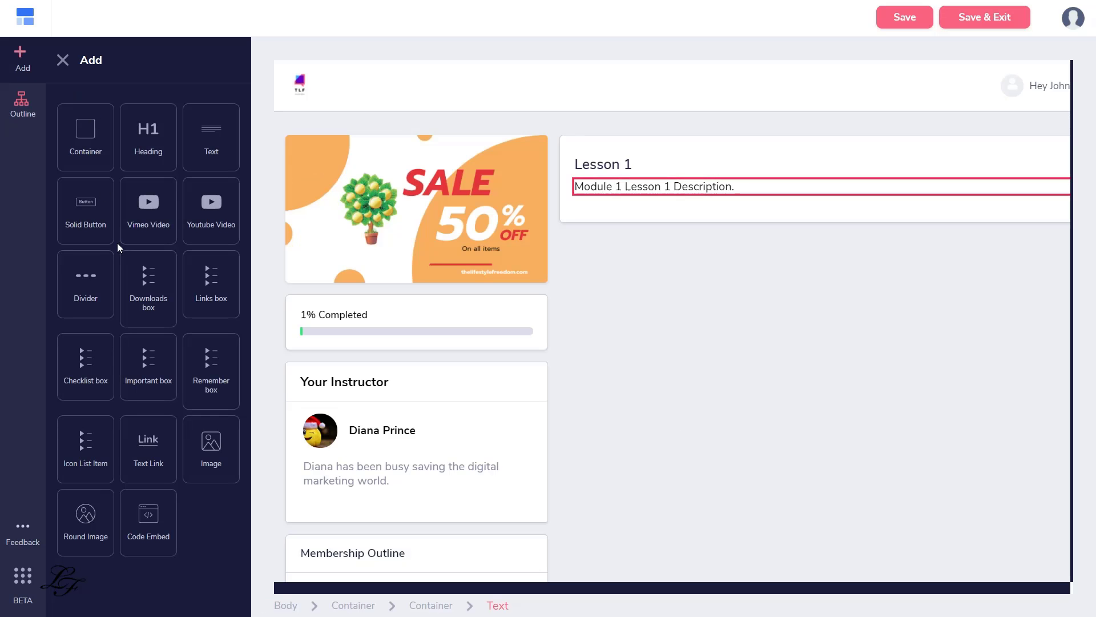
{"action": "mouse_move", "coordinate": [148, 518]}
{"action": "left_mouse_down"}
{"action": "mouse_move", "coordinate": [535, 301]}
{"action": "mouse_move", "coordinate": [647, 257]}
{"action": "left_mouse_up"}
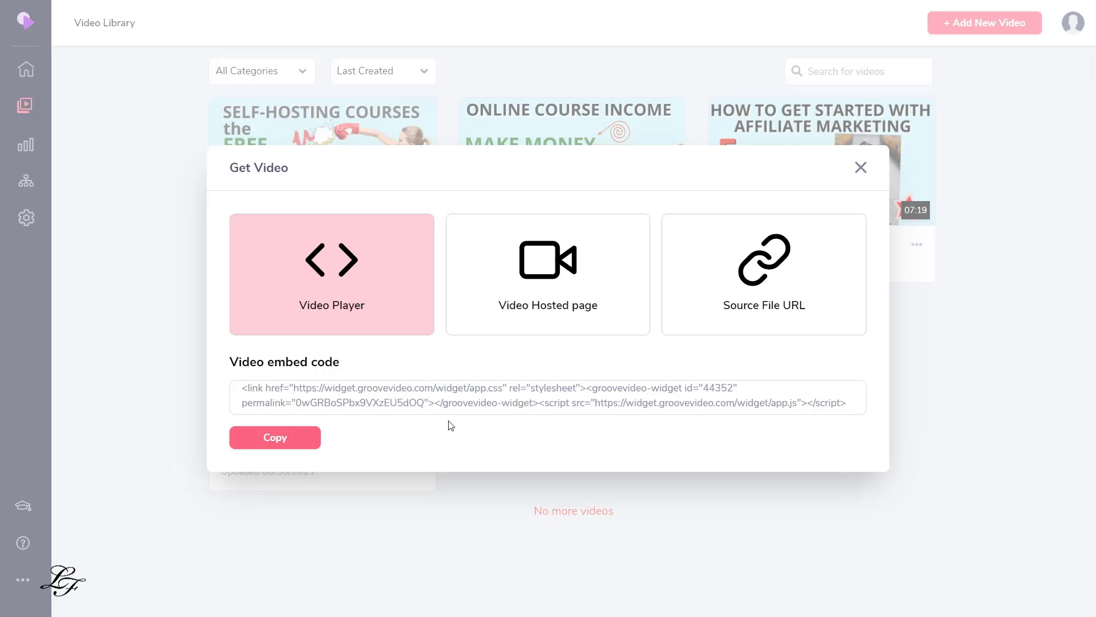
{"action": "left_click", "coordinate": [283, 438]}
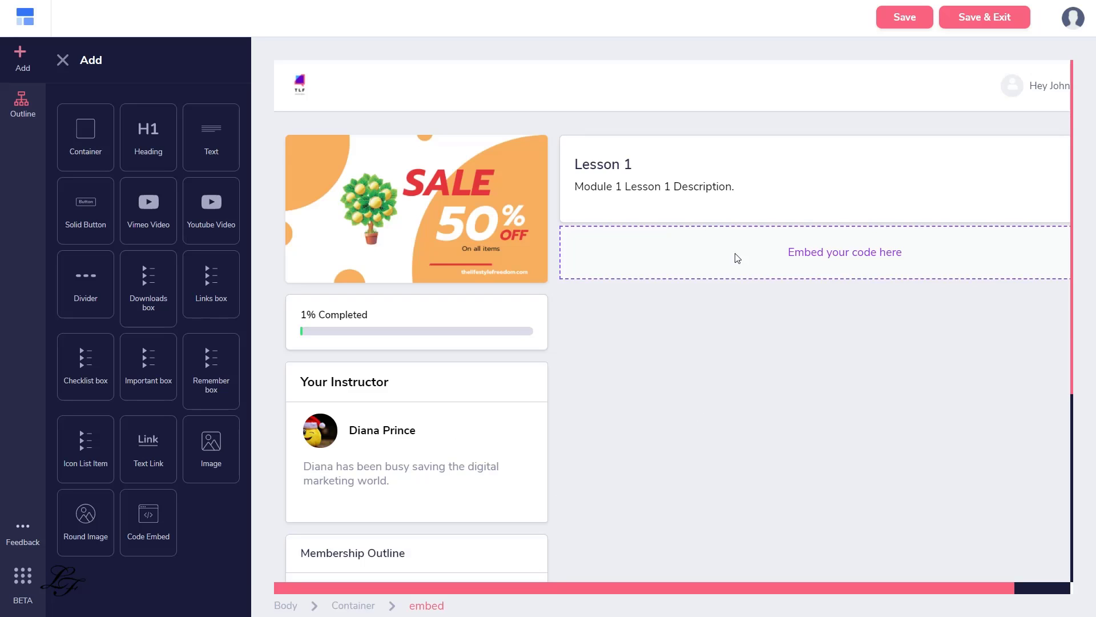
{"action": "left_click", "coordinate": [804, 255]}
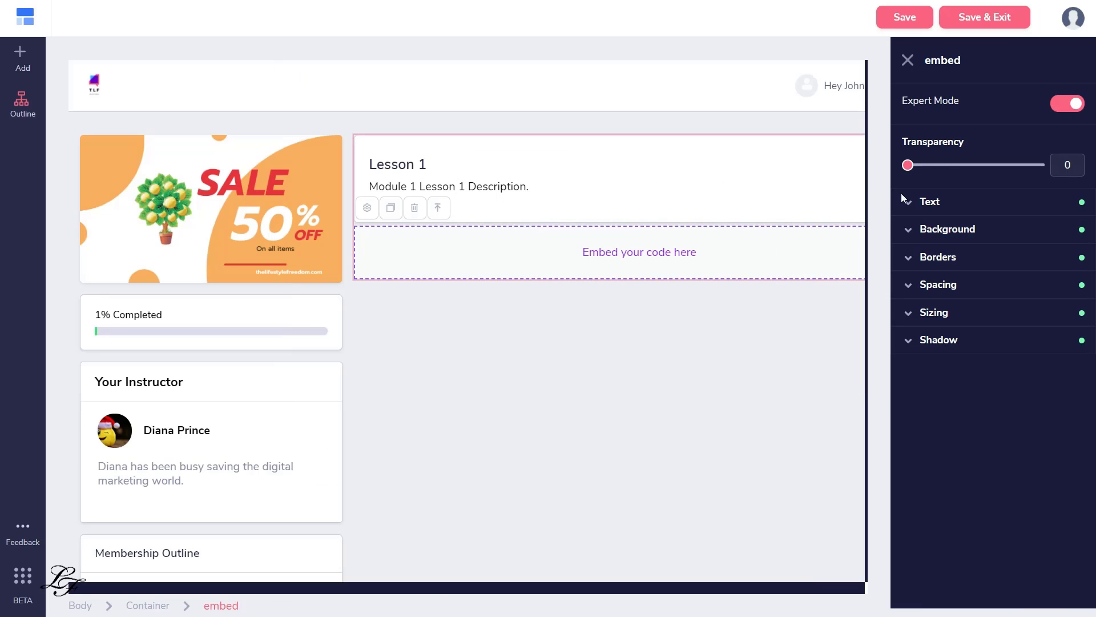
Paste the Groove video embed code into the embed block's source and save it
{"action": "left_click", "coordinate": [908, 60]}
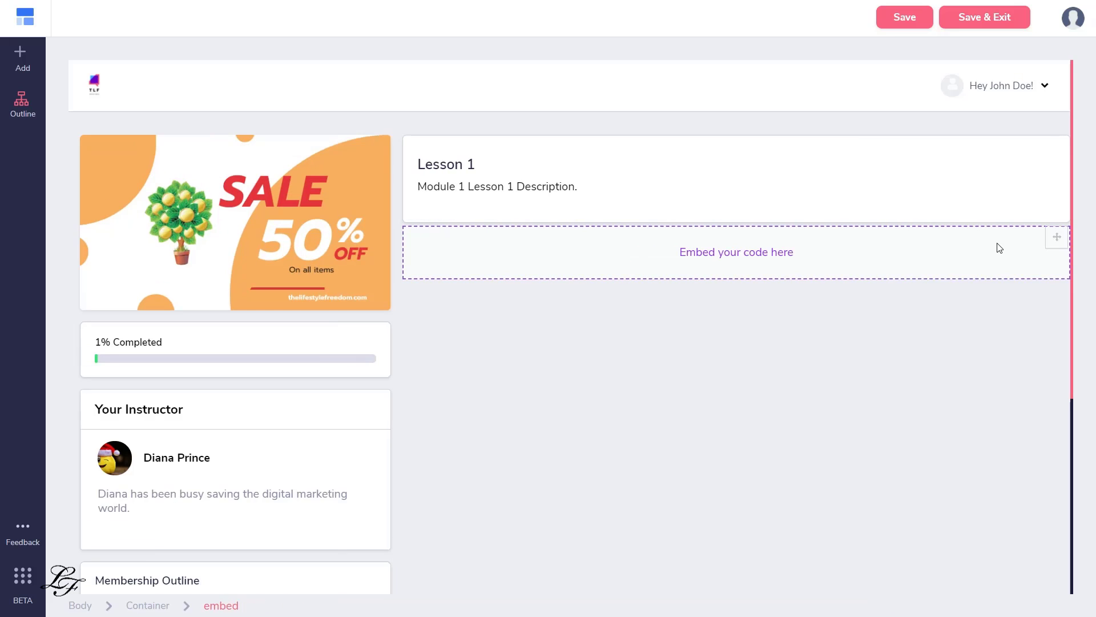
{"action": "left_click", "coordinate": [448, 254]}
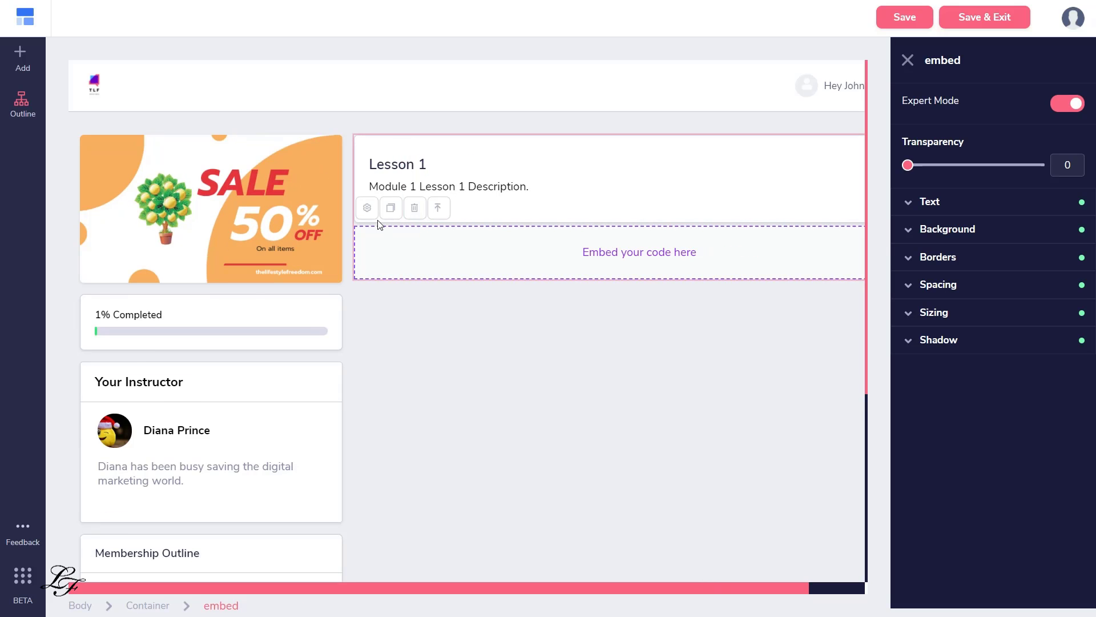
{"action": "left_click", "coordinate": [368, 208]}
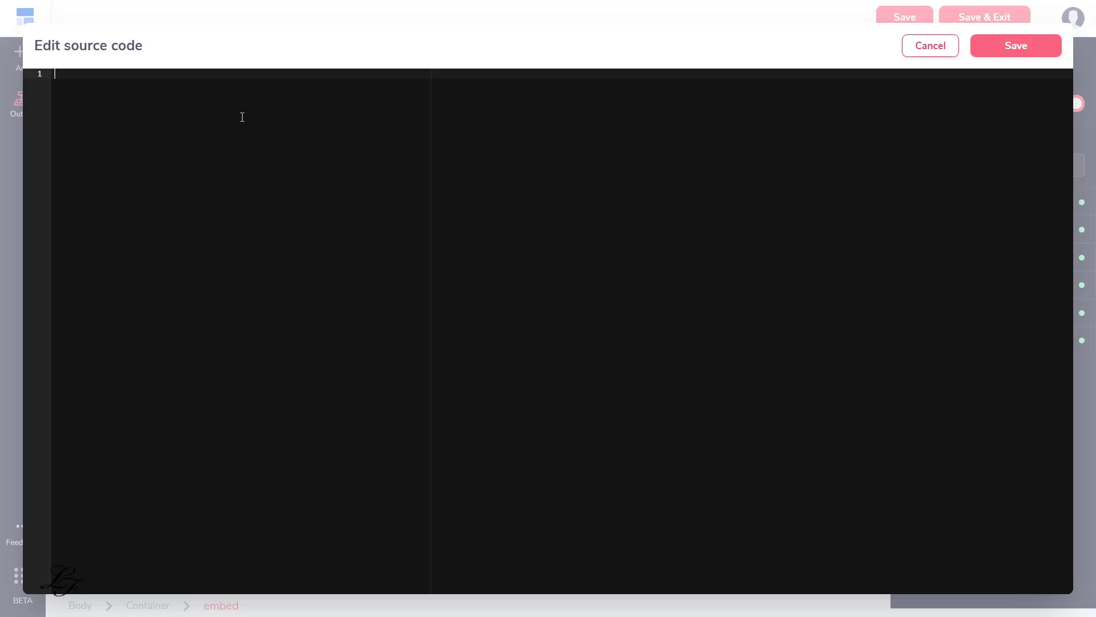
{"action": "key", "text": "ctrl+v"}
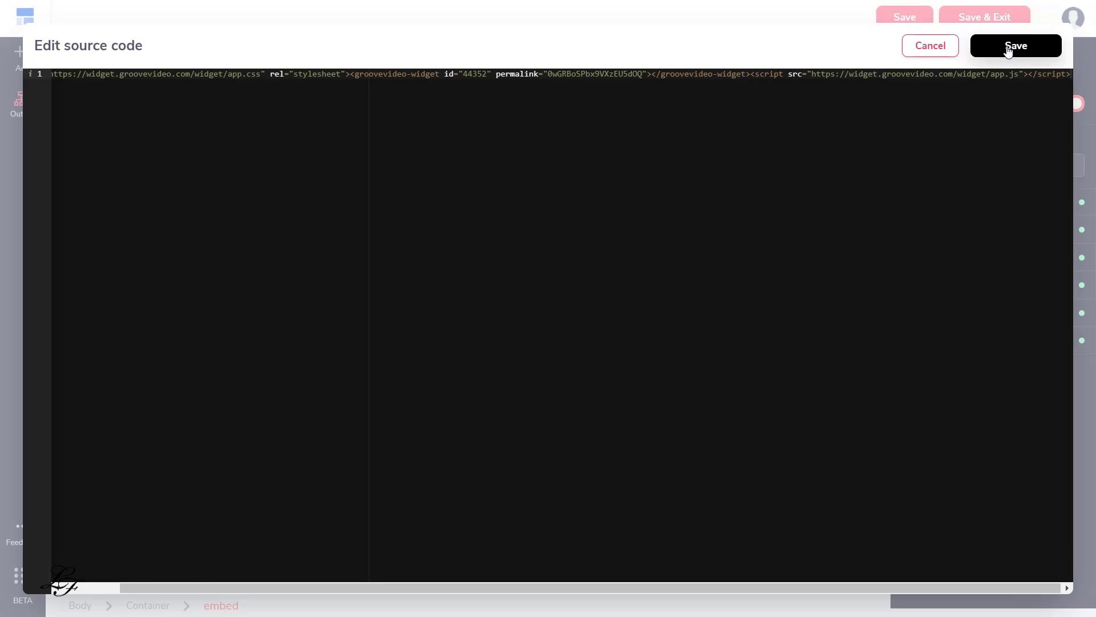
{"action": "left_click", "coordinate": [1016, 45]}
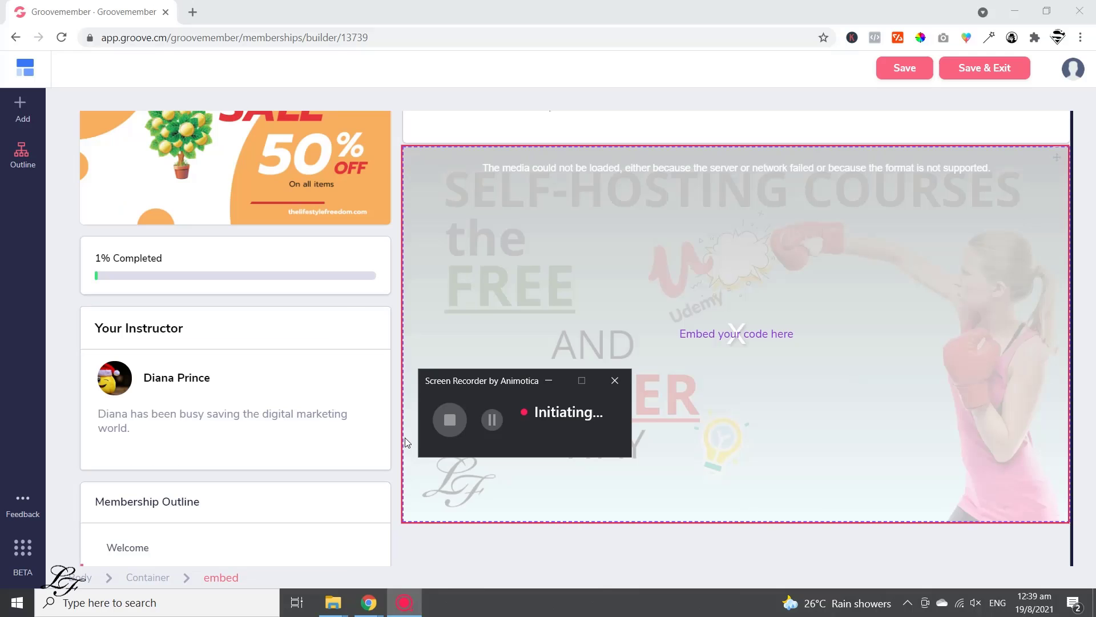
Add a Solid Button beneath the Lesson 1 video
{"action": "left_click", "coordinate": [22, 110]}
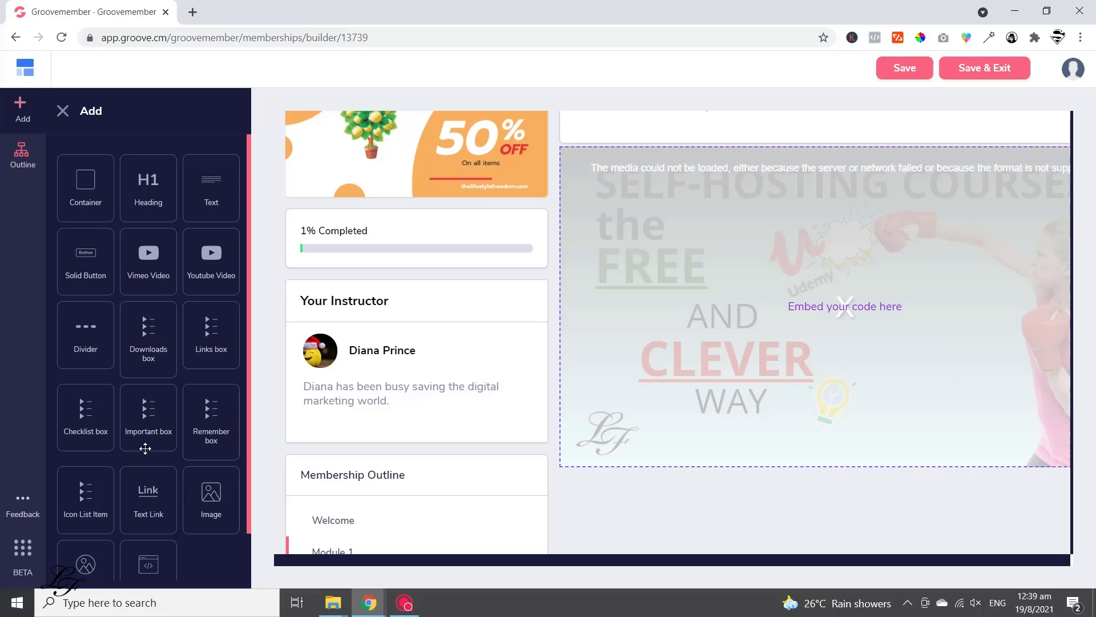
{"action": "scroll", "coordinate": [169, 317], "scroll_direction": "down", "scroll_amount": 1}
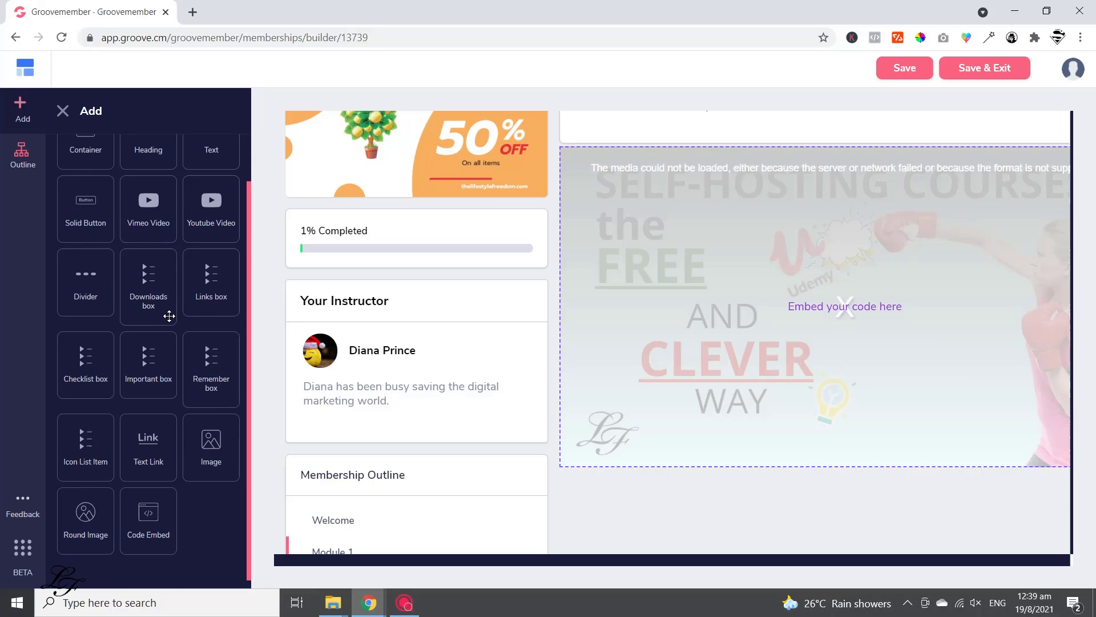
{"action": "scroll", "coordinate": [169, 317], "scroll_direction": "up", "scroll_amount": 1}
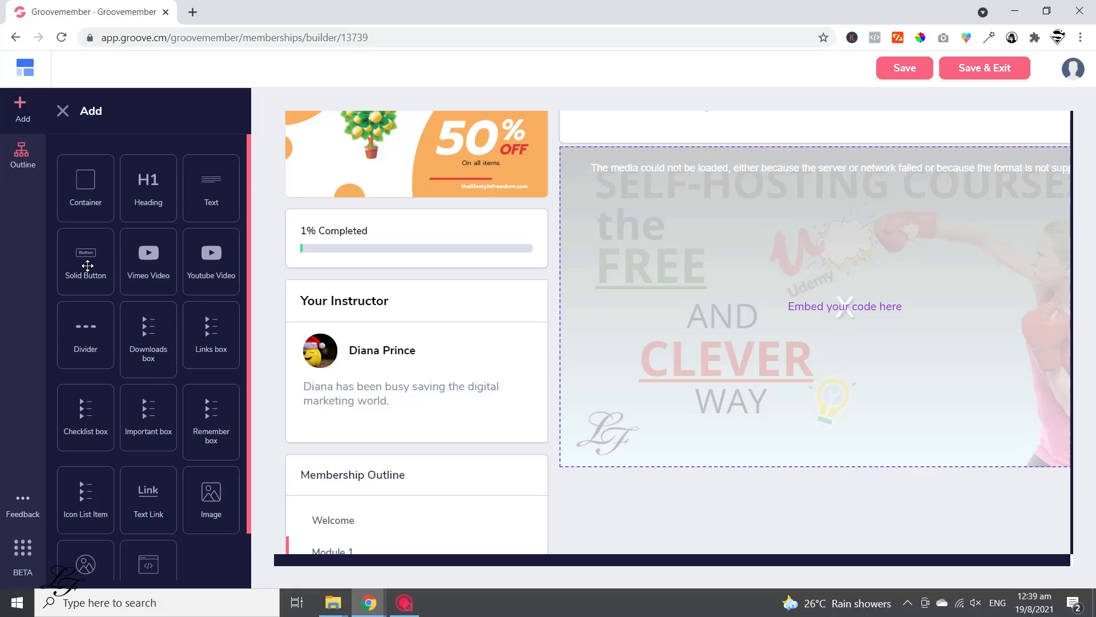
{"action": "mouse_move", "coordinate": [86, 258]}
{"action": "left_mouse_down"}
{"action": "mouse_move", "coordinate": [535, 412]}
{"action": "mouse_move", "coordinate": [634, 488]}
{"action": "left_mouse_up"}
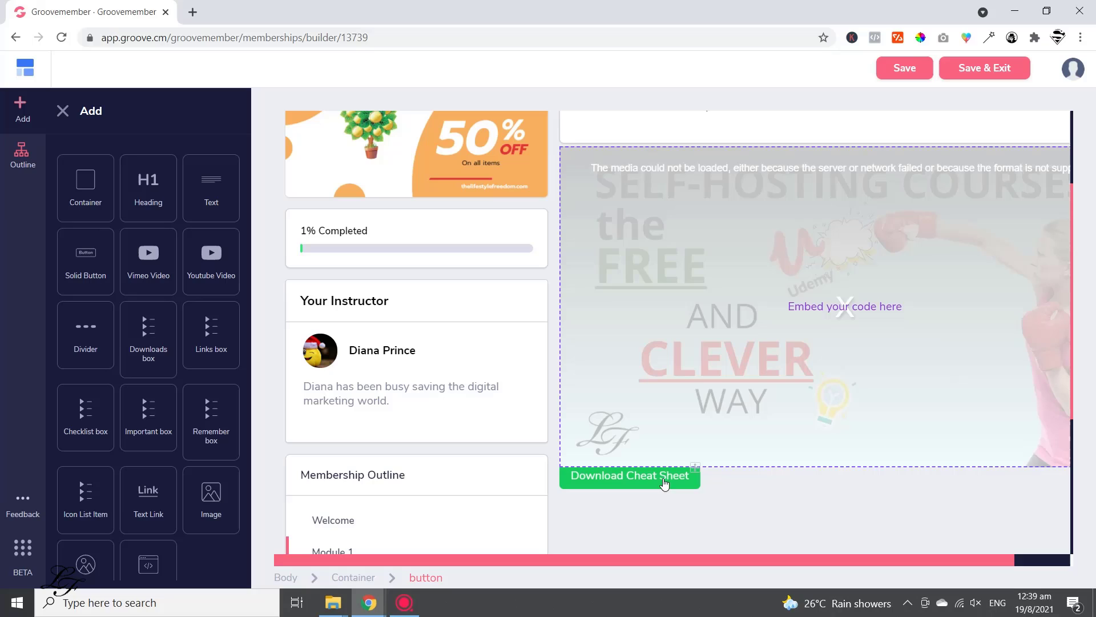
Give the Download Cheat Sheet button a top margin of 4
{"action": "left_click", "coordinate": [629, 476]}
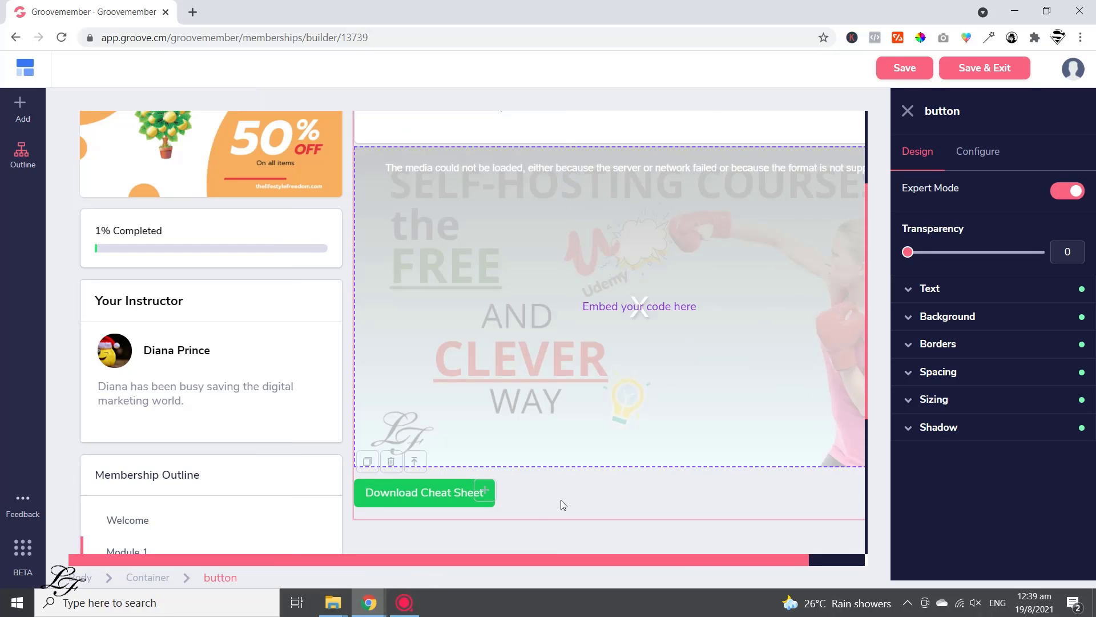
{"action": "left_click", "coordinate": [909, 374]}
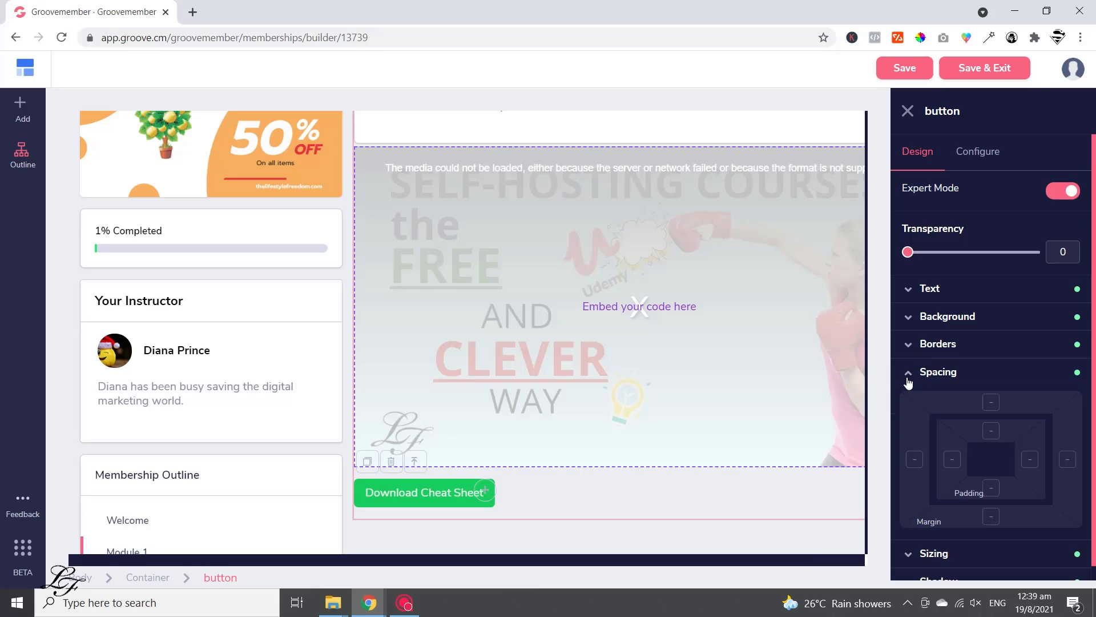
{"action": "left_click", "coordinate": [992, 404]}
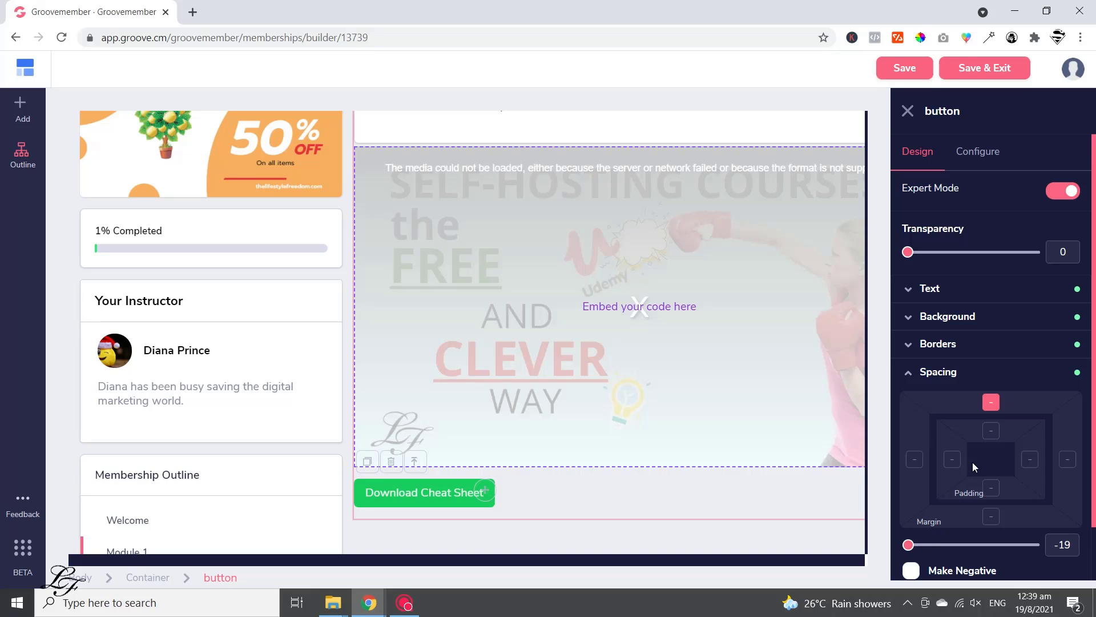
{"action": "left_click_drag", "start_coordinate": [908, 546], "coordinate": [957, 546]}
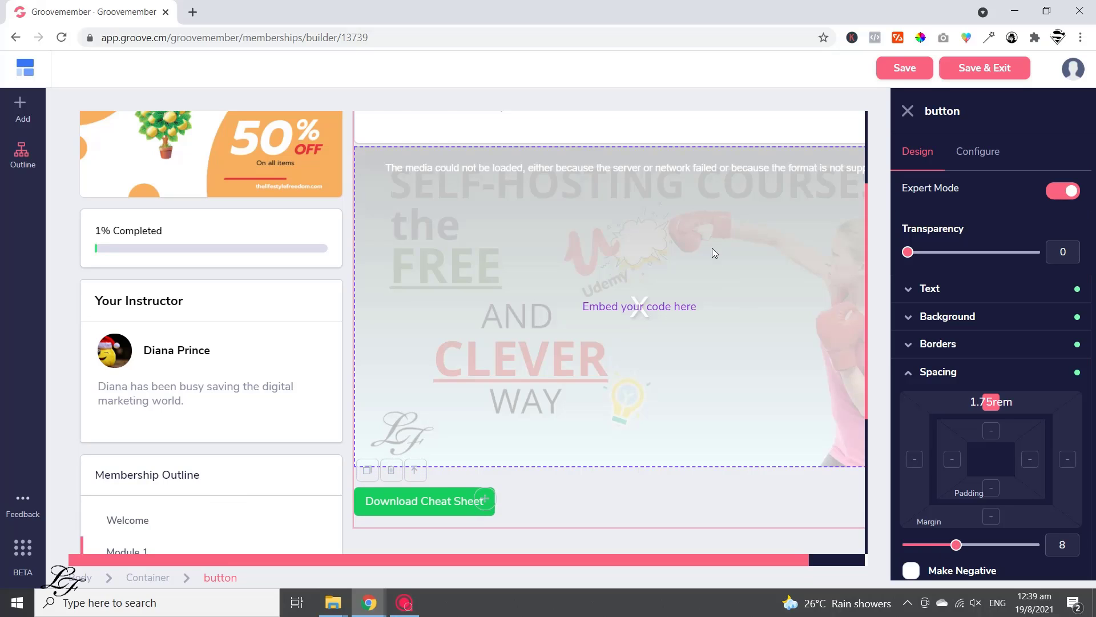
Add top margin to the video embed so it sits lower, then reselect the button
{"action": "left_click", "coordinate": [536, 172]}
{"action": "left_click", "coordinate": [939, 335]}
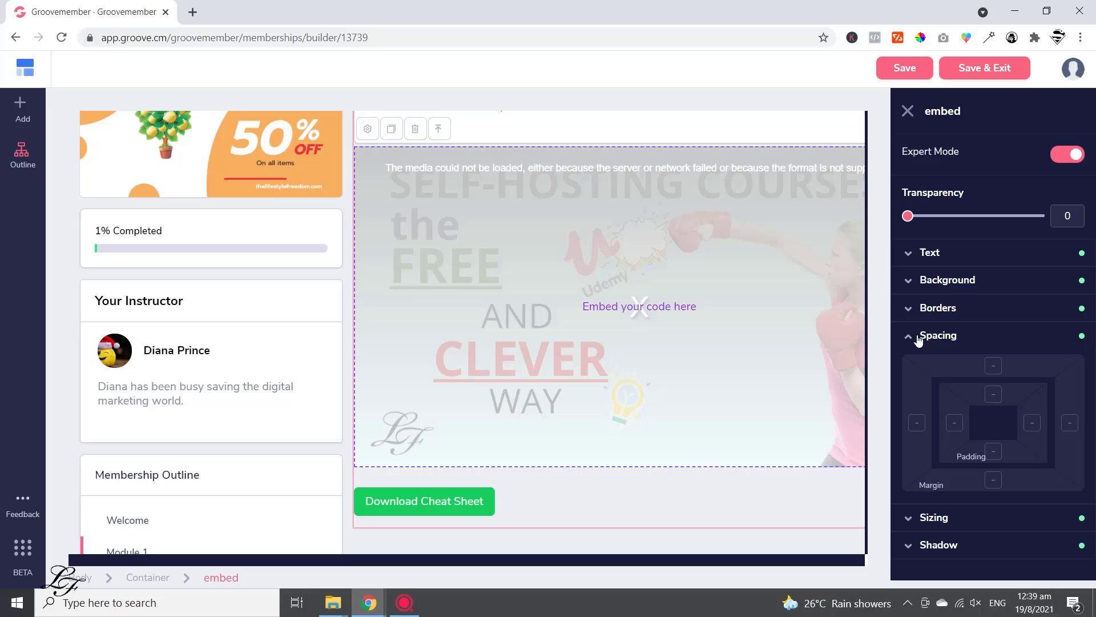
{"action": "left_click", "coordinate": [993, 367]}
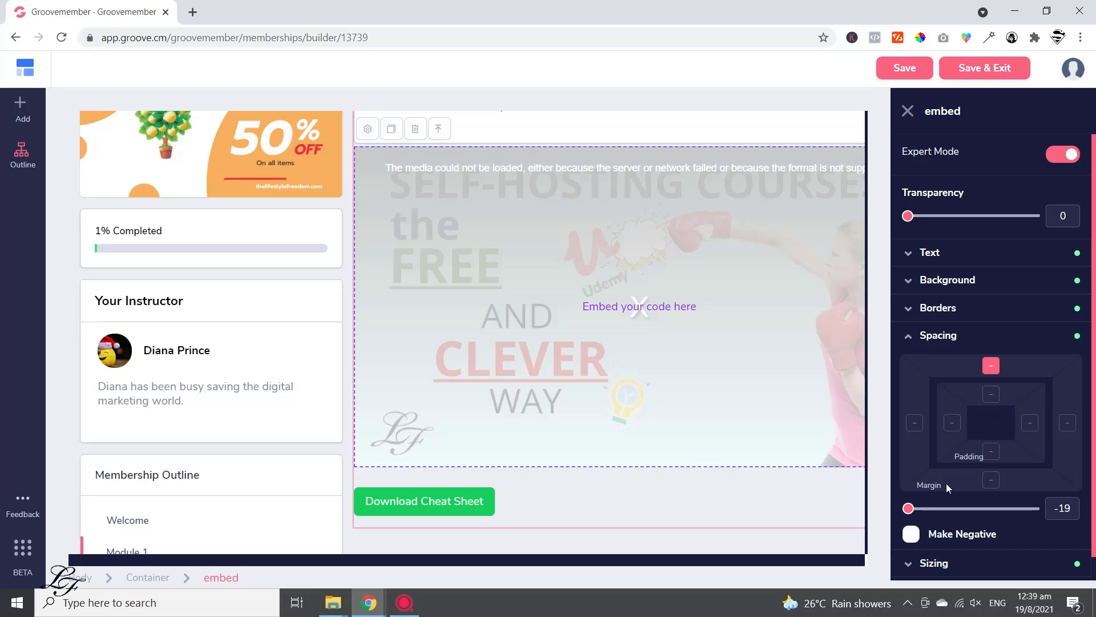
{"action": "left_click_drag", "start_coordinate": [908, 510], "coordinate": [934, 509]}
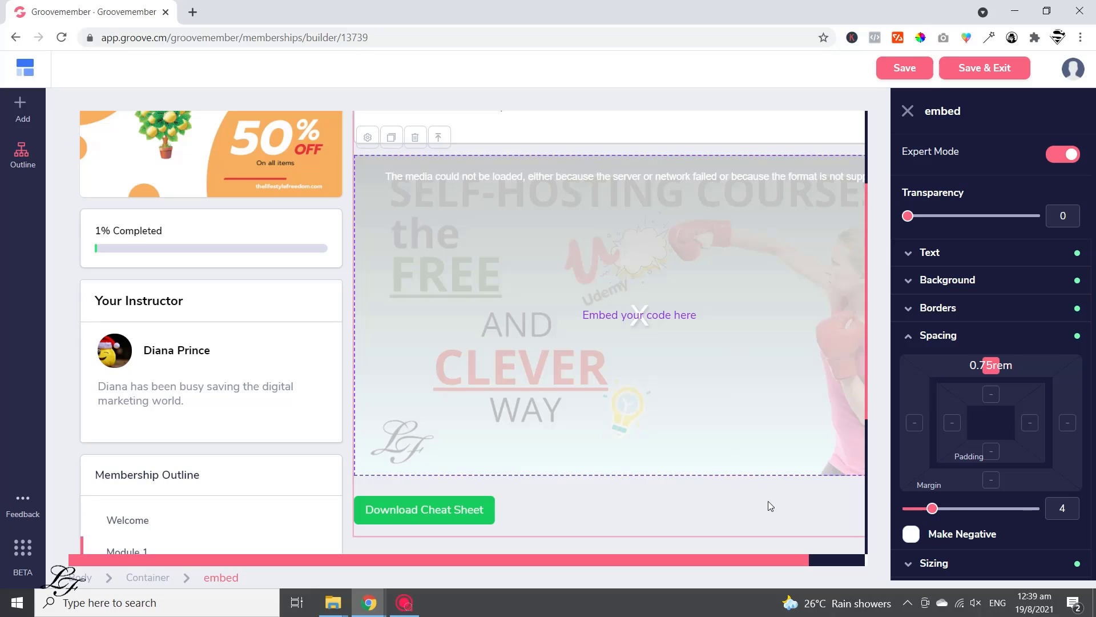
{"action": "left_click", "coordinate": [534, 501]}
{"action": "left_click", "coordinate": [465, 514]}
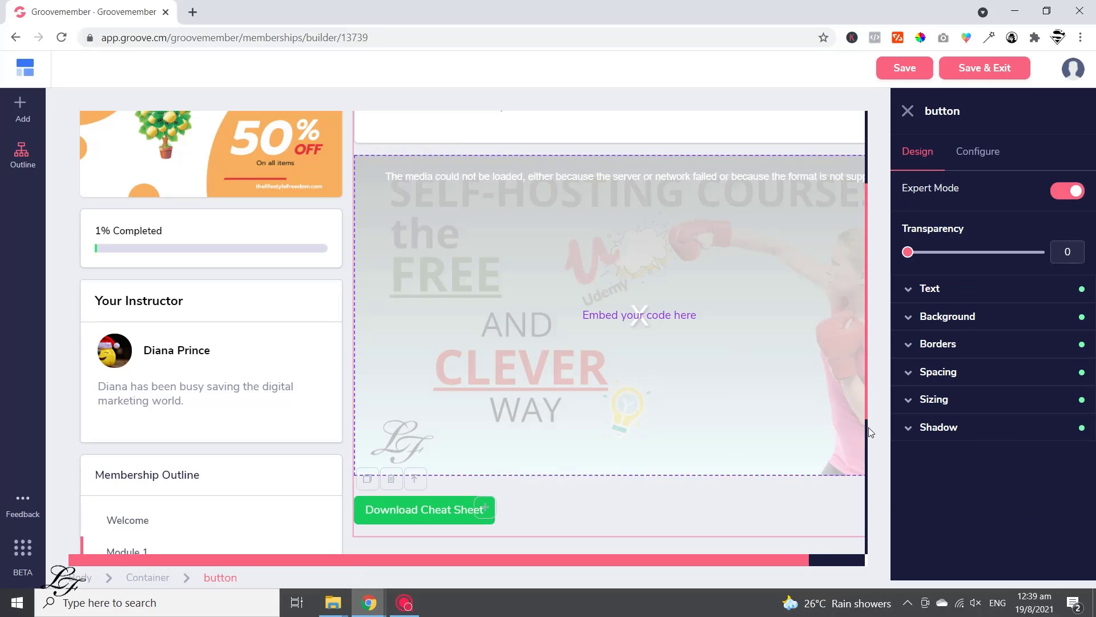
Link the Download Cheat Sheet button to a File, choosing Resource File, and update it
{"action": "left_click", "coordinate": [984, 155]}
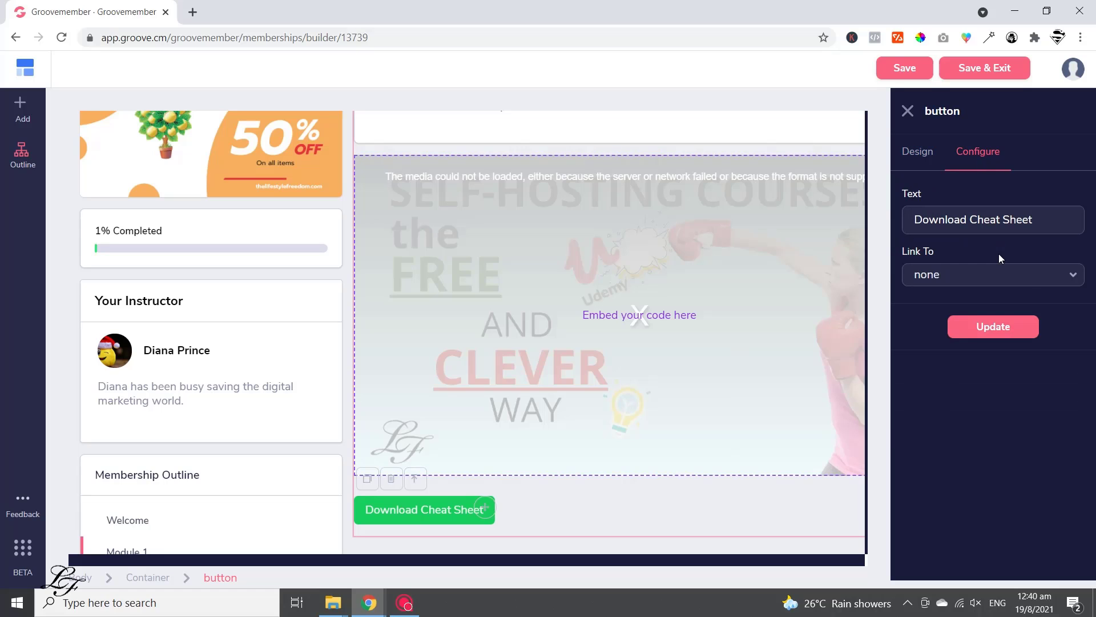
{"action": "left_click", "coordinate": [1028, 279]}
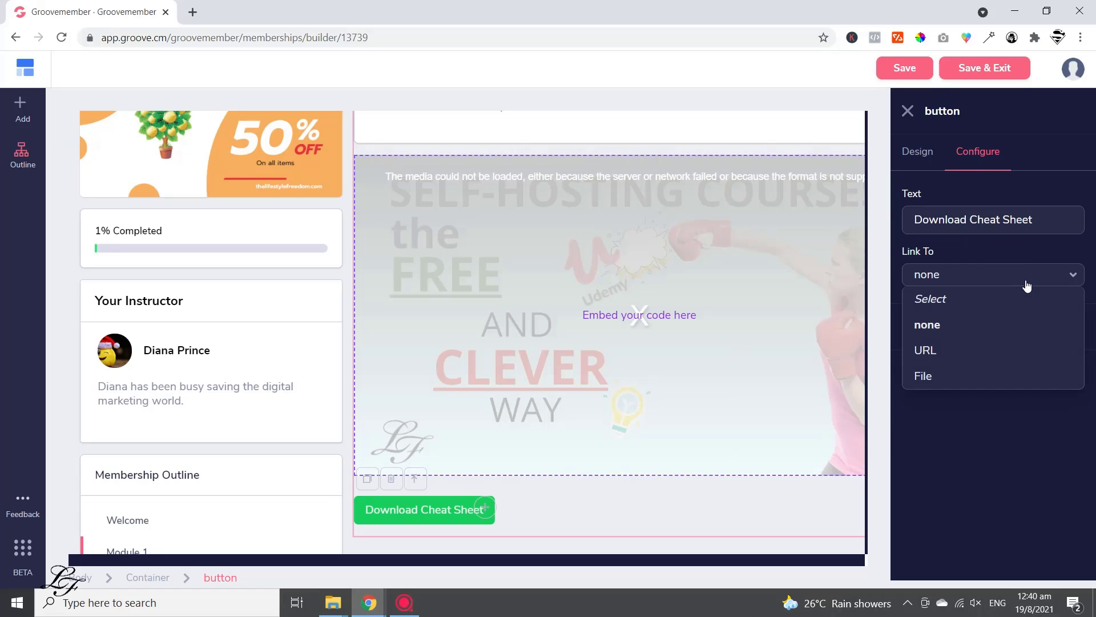
{"action": "left_click", "coordinate": [929, 376]}
{"action": "left_click", "coordinate": [982, 329]}
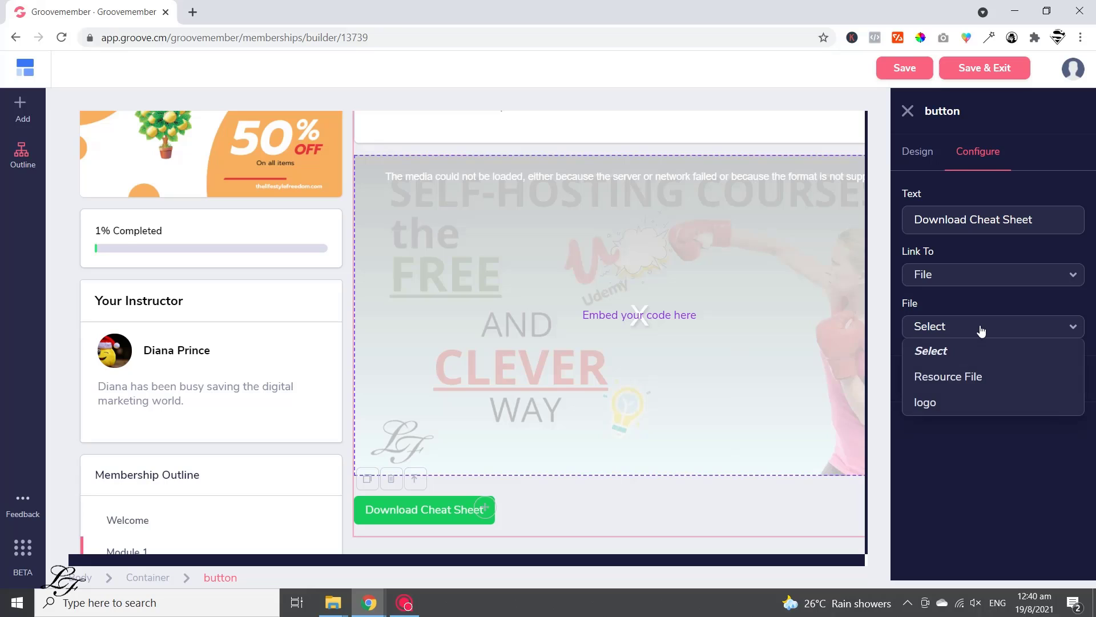
{"action": "left_click", "coordinate": [965, 379]}
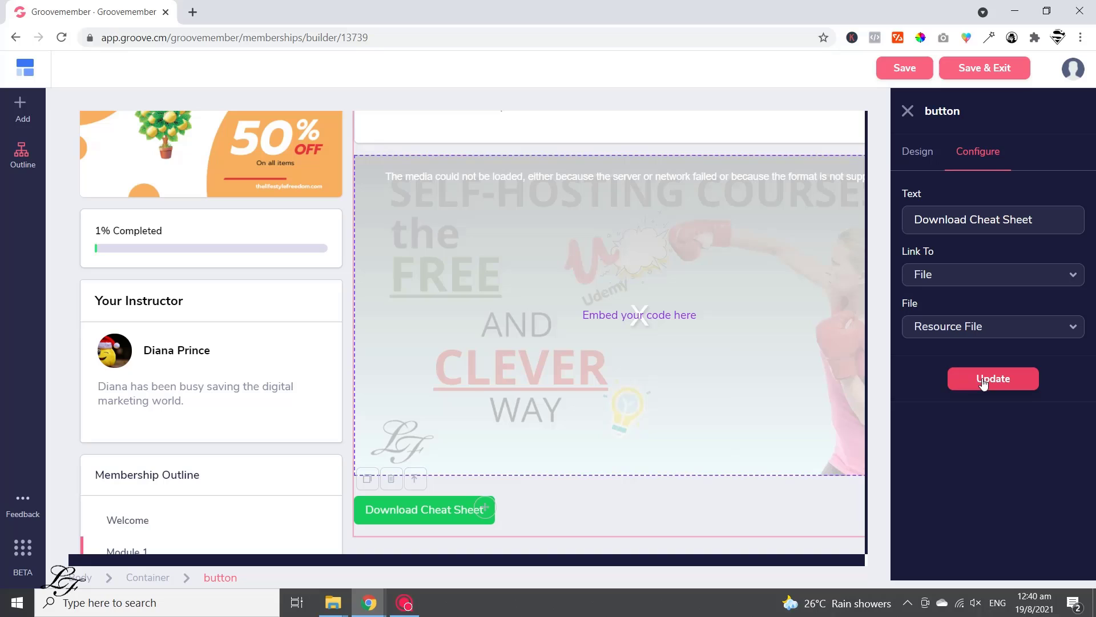
{"action": "left_click", "coordinate": [985, 381]}
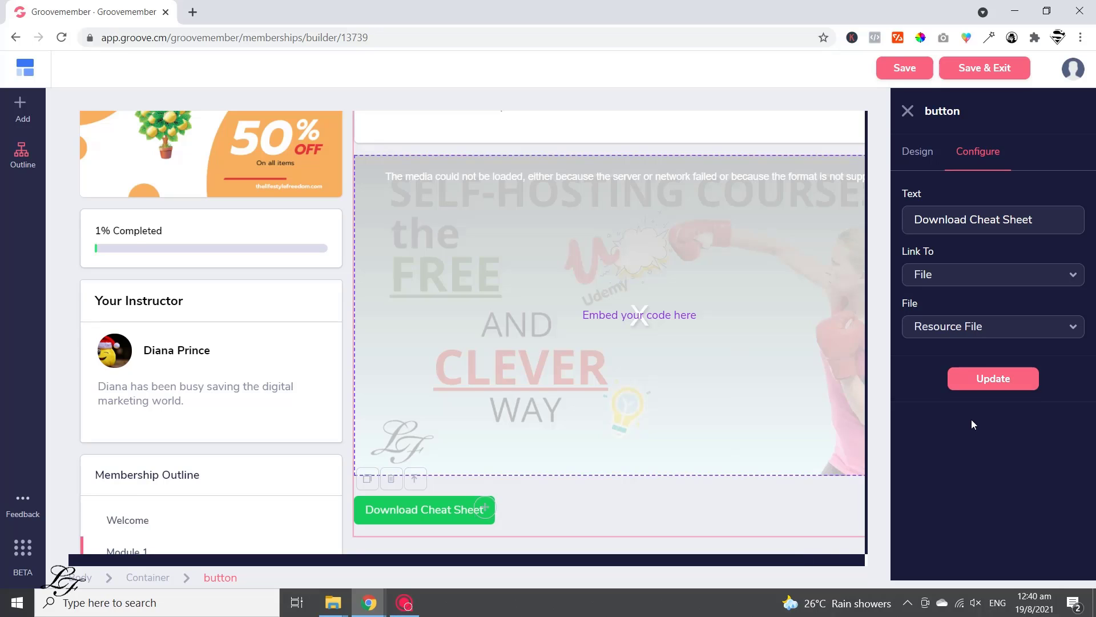
Close the button settings and Save & Exit the Lesson 1 page back to the Welcome page
{"action": "left_click", "coordinate": [909, 111]}
{"action": "scroll", "coordinate": [1034, 243], "scroll_direction": "up", "scroll_amount": 1}
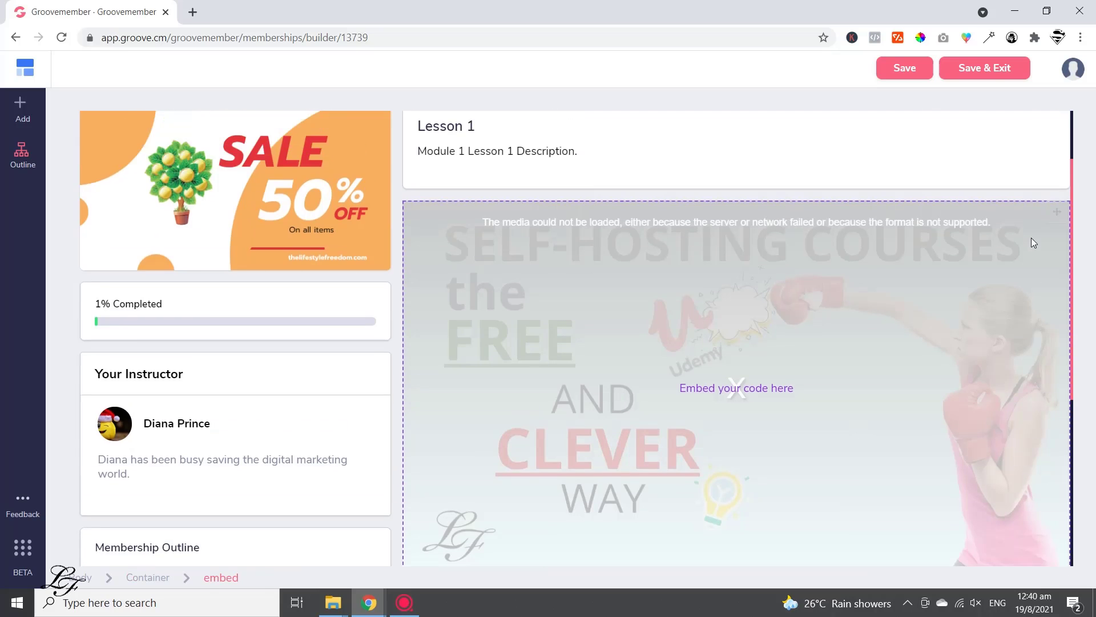
{"action": "scroll", "coordinate": [955, 295], "scroll_direction": "down", "scroll_amount": 2}
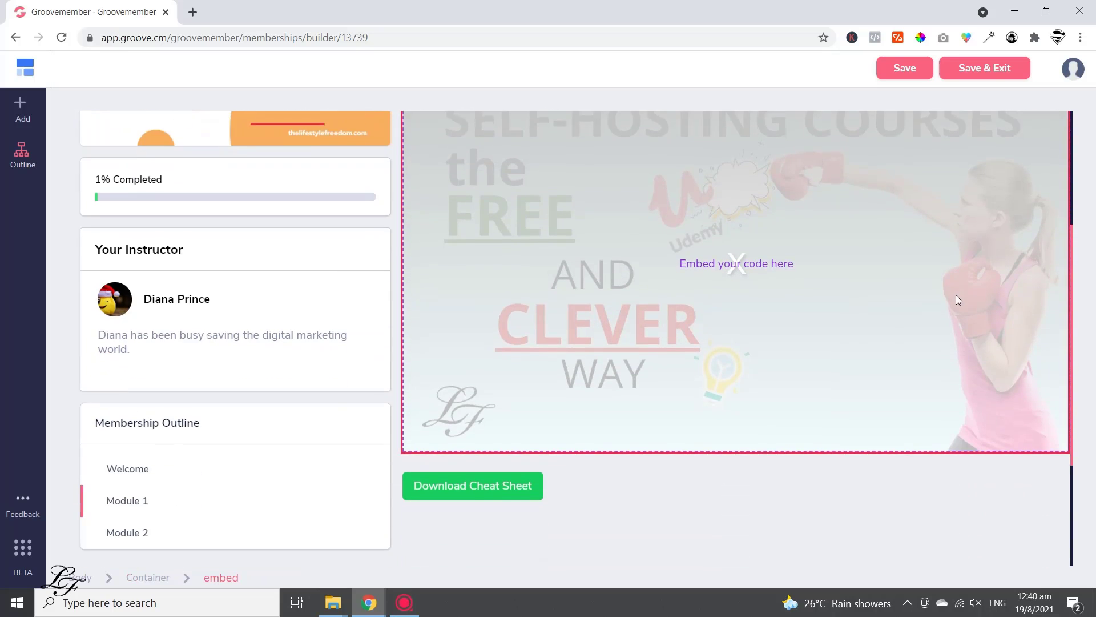
{"action": "scroll", "coordinate": [956, 294], "scroll_direction": "down", "scroll_amount": 1}
{"action": "scroll", "coordinate": [956, 296], "scroll_direction": "up", "scroll_amount": 2}
{"action": "scroll", "coordinate": [956, 295], "scroll_direction": "up", "scroll_amount": 3}
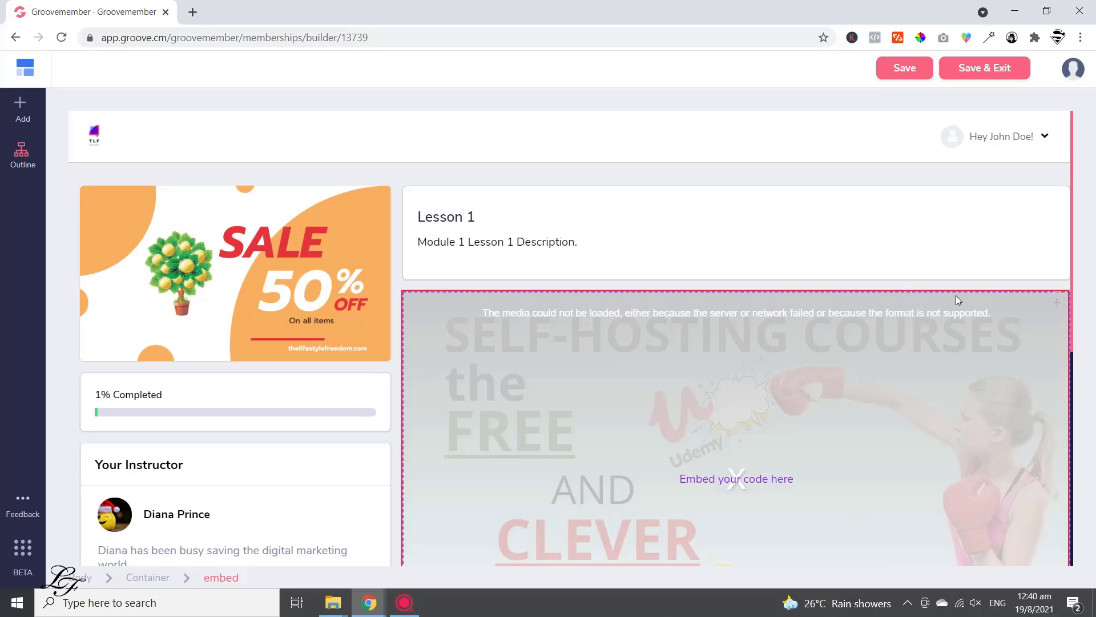
{"action": "scroll", "coordinate": [956, 295], "scroll_direction": "up", "scroll_amount": 2}
{"action": "left_click", "coordinate": [978, 69]}
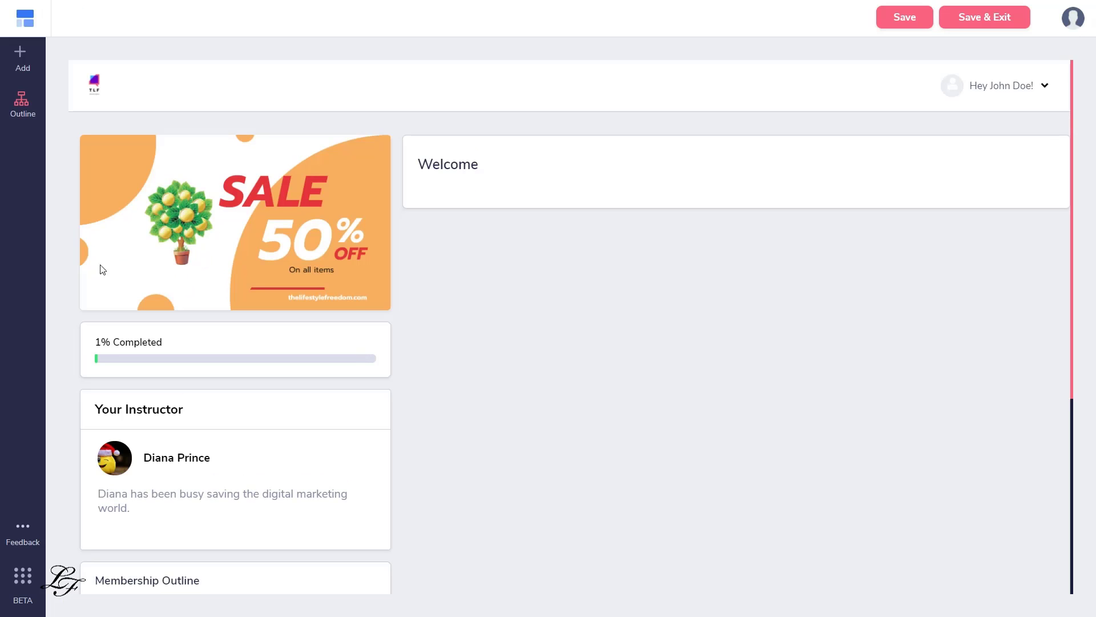
Clone Lesson 1 from the outline and rename the copy Lesson 1(1) to Lesson 2
{"action": "left_click", "coordinate": [23, 108]}
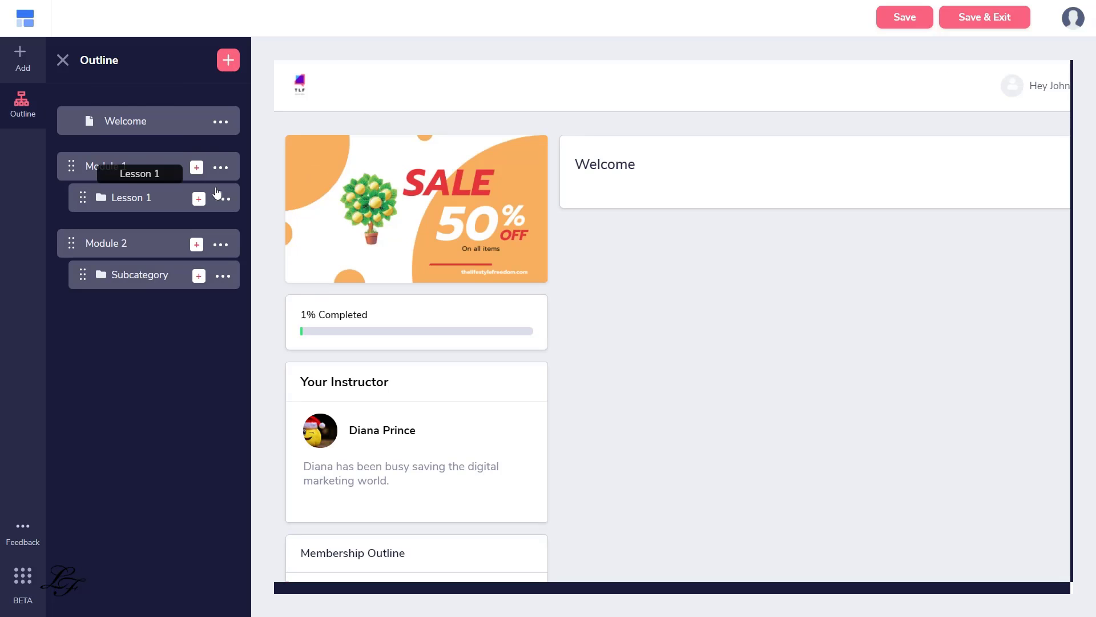
{"action": "left_click", "coordinate": [225, 202]}
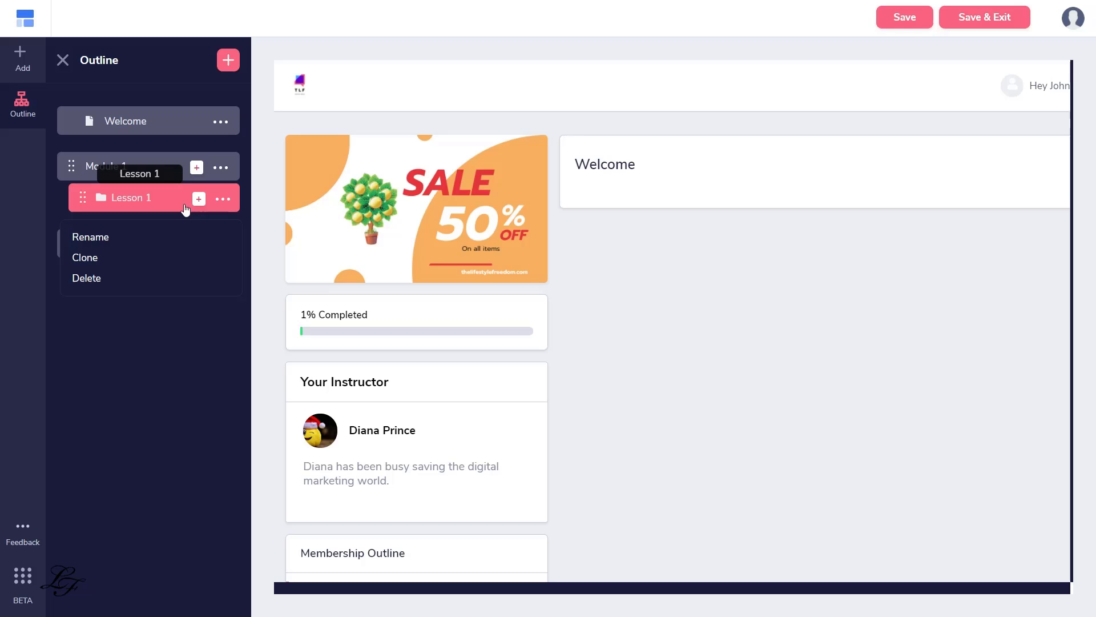
{"action": "left_click", "coordinate": [106, 257]}
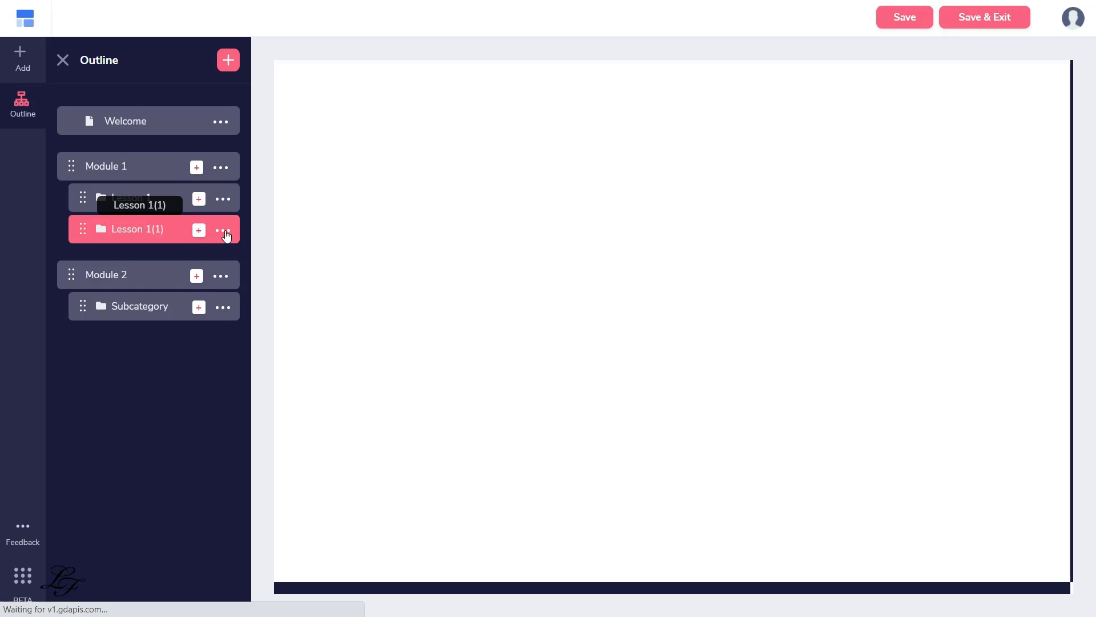
{"action": "left_click", "coordinate": [225, 231]}
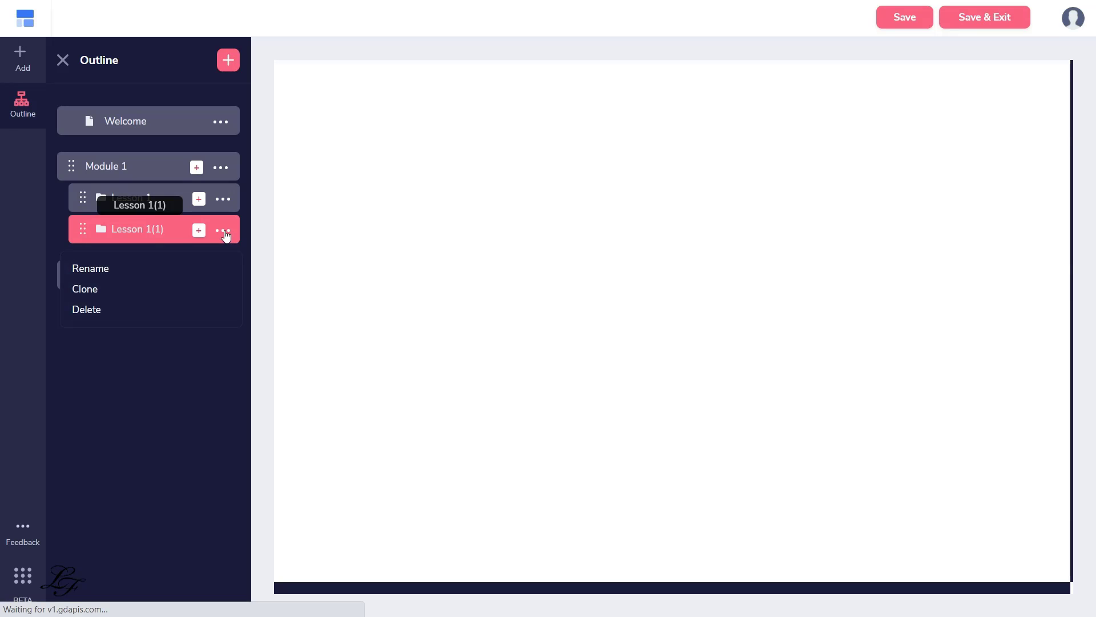
{"action": "left_click", "coordinate": [96, 270]}
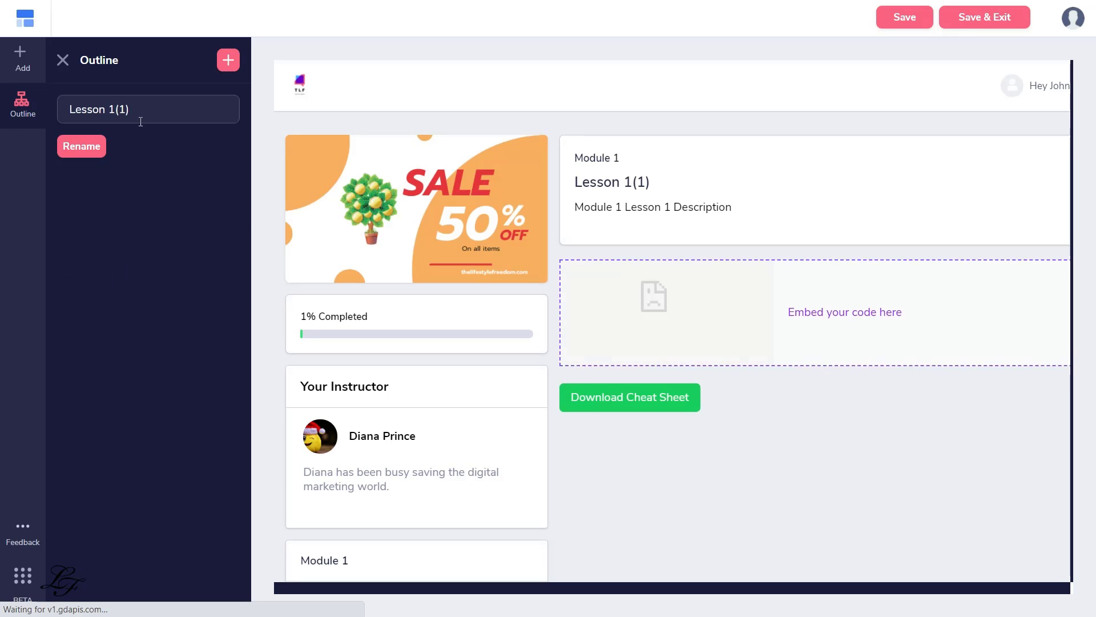
{"action": "left_click", "coordinate": [98, 108]}
{"action": "type", "text": "Lesson"}
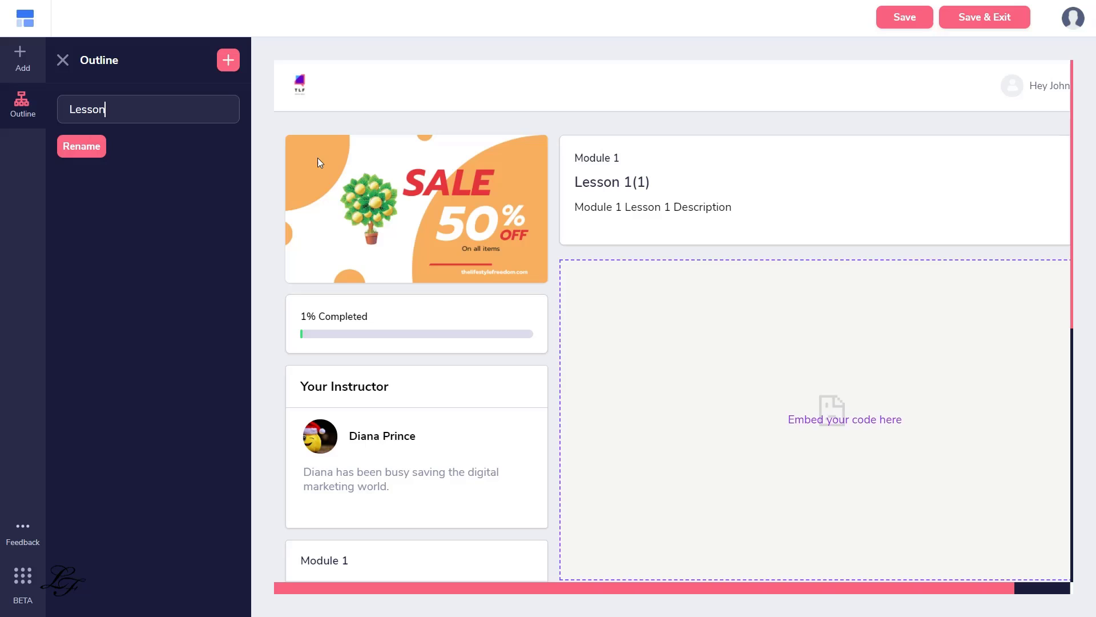
{"action": "left_click", "coordinate": [89, 147]}
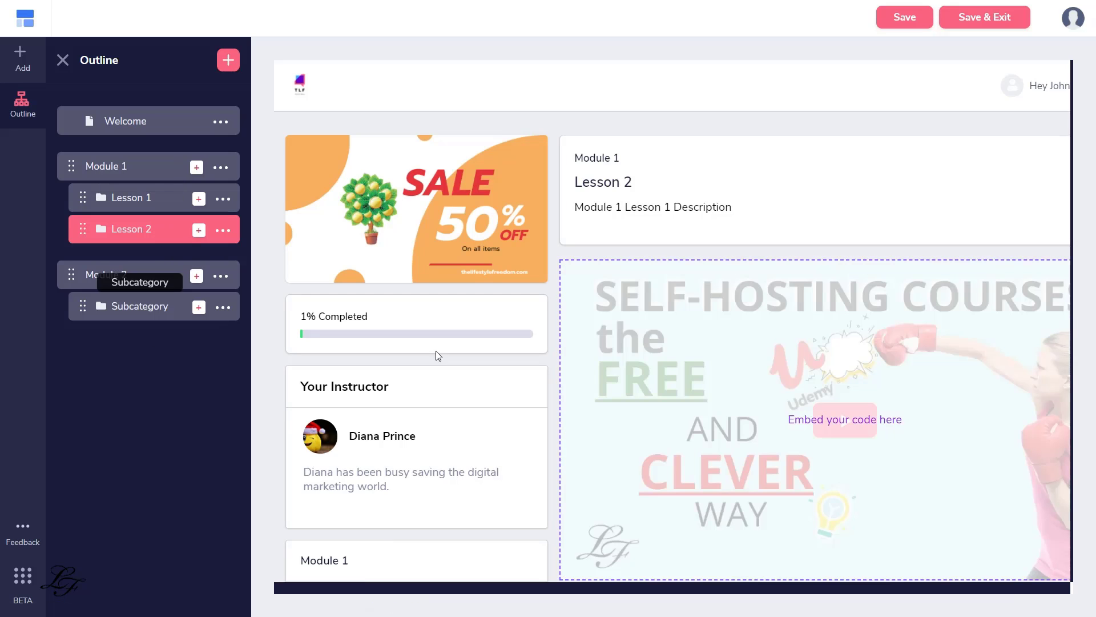
Review the lesson's video embed source code without changes, then save the membership from the outline
{"action": "left_click", "coordinate": [829, 370]}
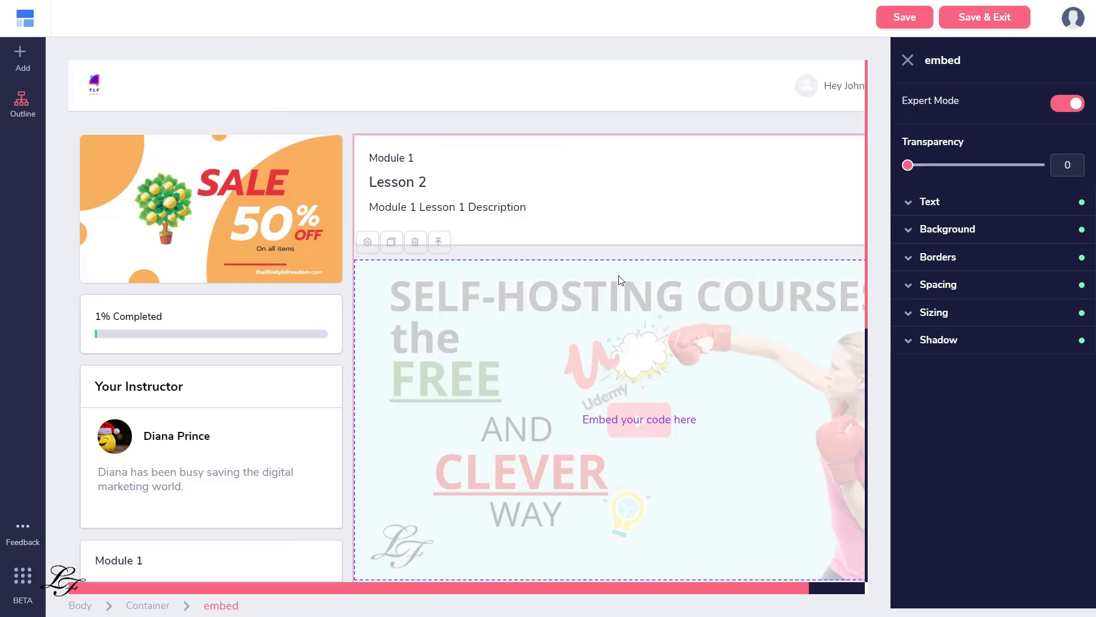
{"action": "double_click", "coordinate": [370, 248]}
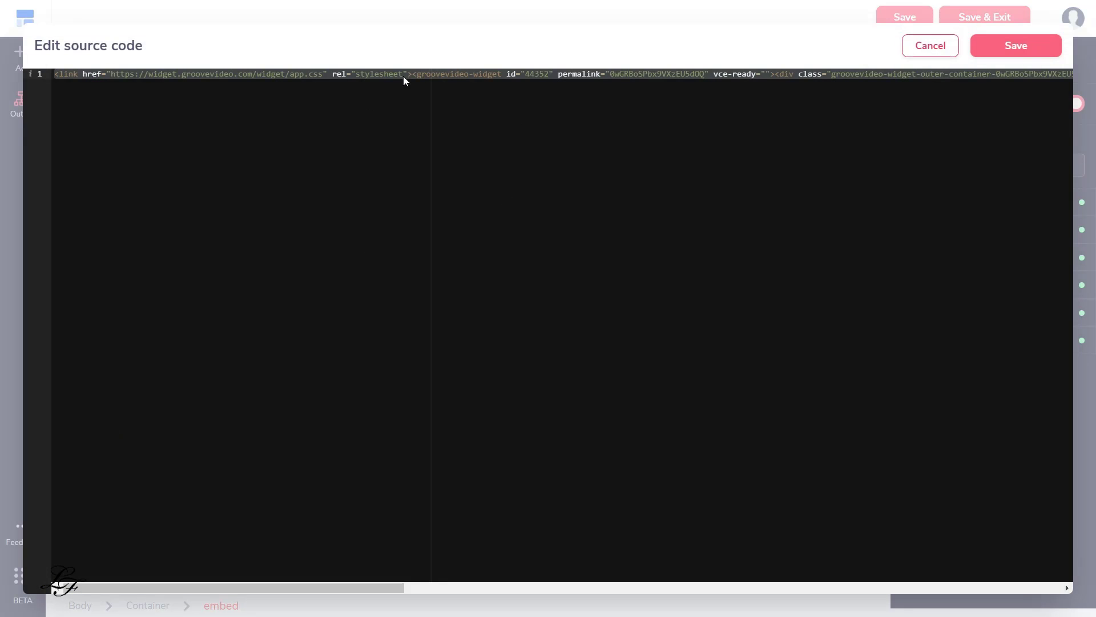
{"action": "left_click", "coordinate": [929, 46]}
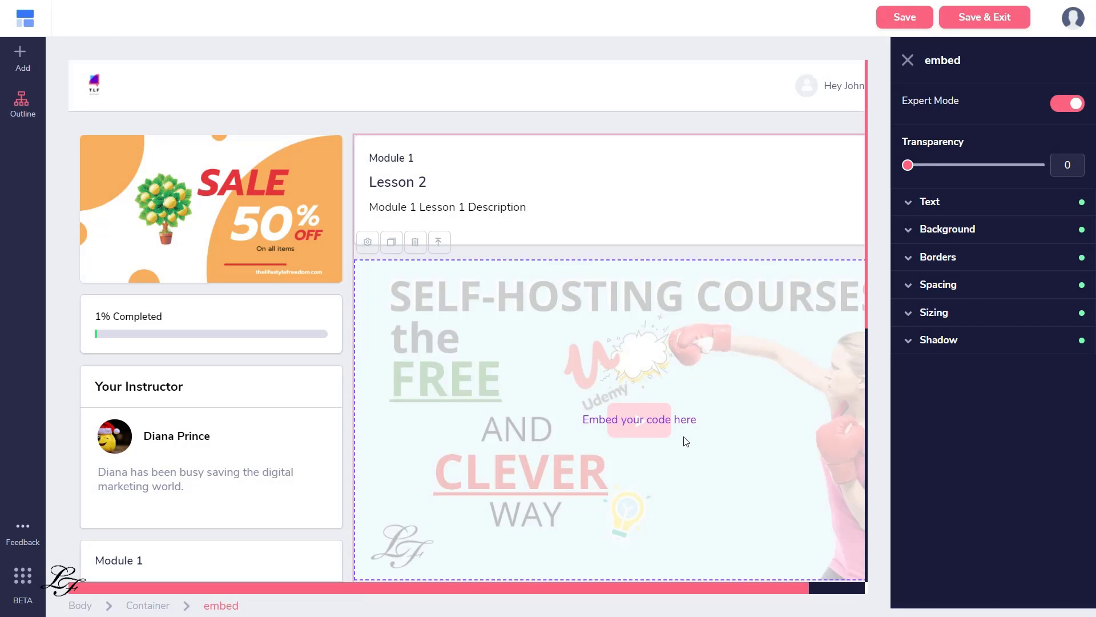
{"action": "scroll", "coordinate": [575, 433], "scroll_direction": "down", "scroll_amount": 3}
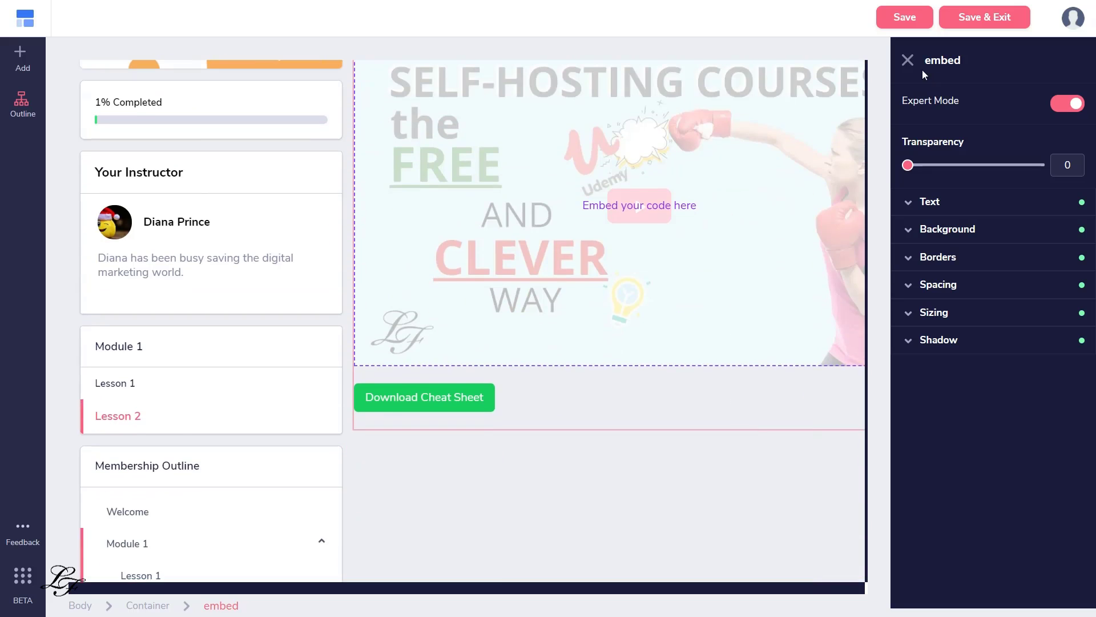
{"action": "left_click", "coordinate": [908, 60]}
{"action": "scroll", "coordinate": [866, 268], "scroll_direction": "up", "scroll_amount": 3}
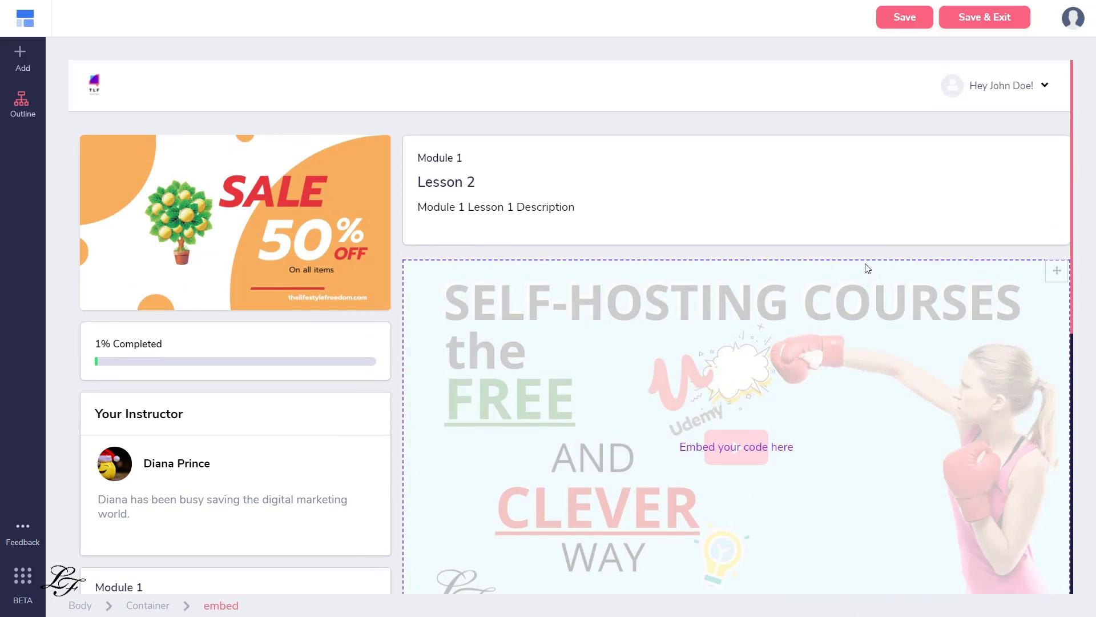
{"action": "left_click", "coordinate": [22, 104]}
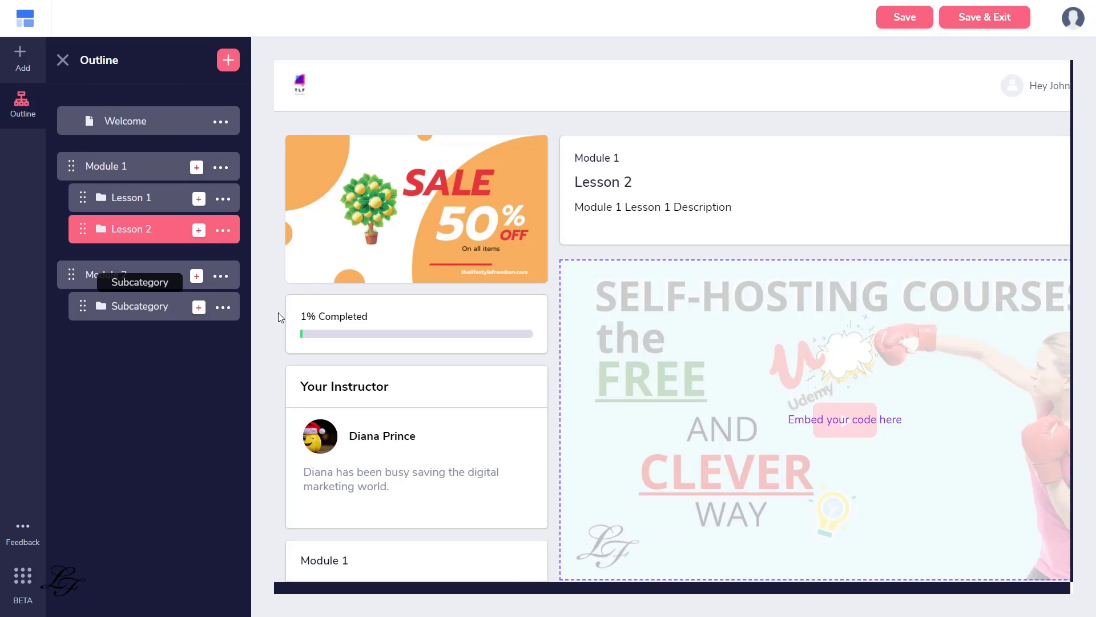
{"action": "left_click", "coordinate": [905, 21]}
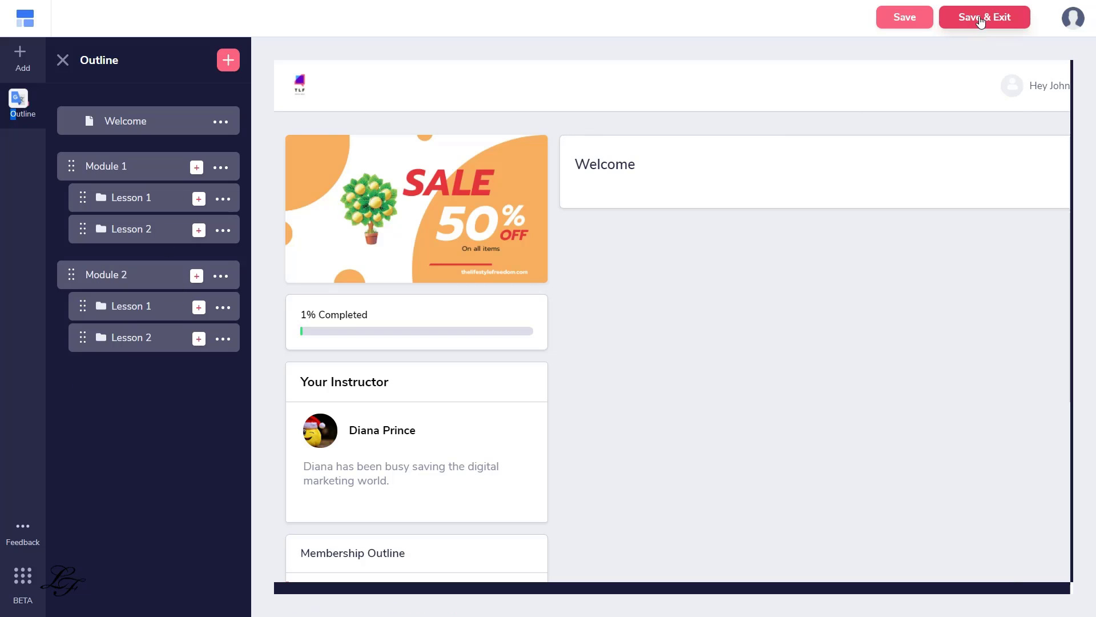
Save & Exit the builder, review Comment moderation, leave comments off and continue to Access Levels
{"action": "left_click", "coordinate": [981, 20]}
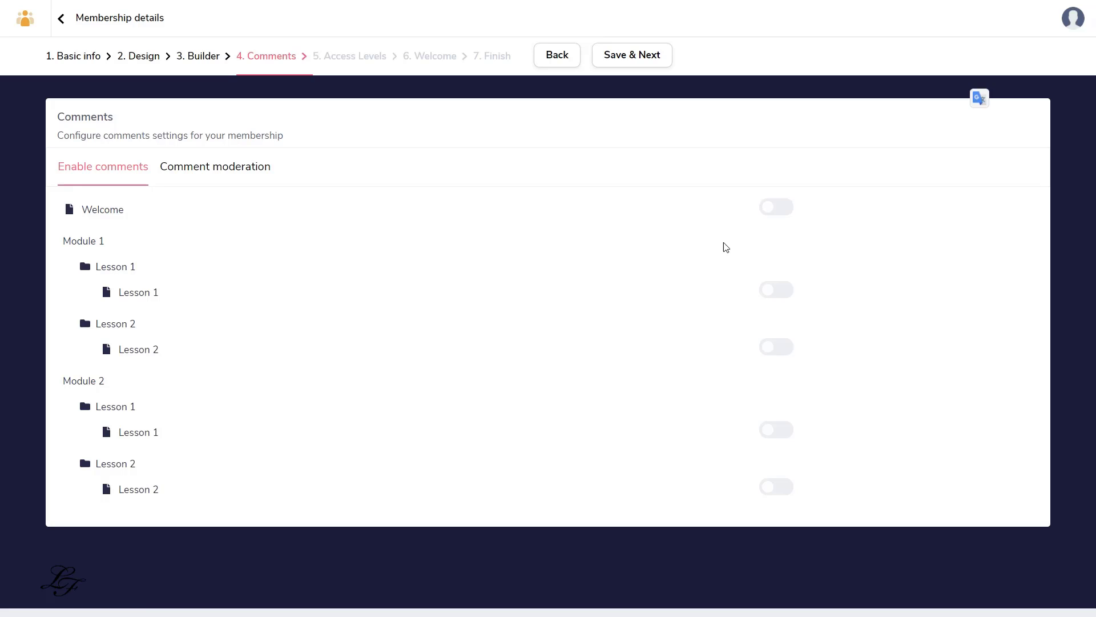
{"action": "left_click", "coordinate": [197, 167]}
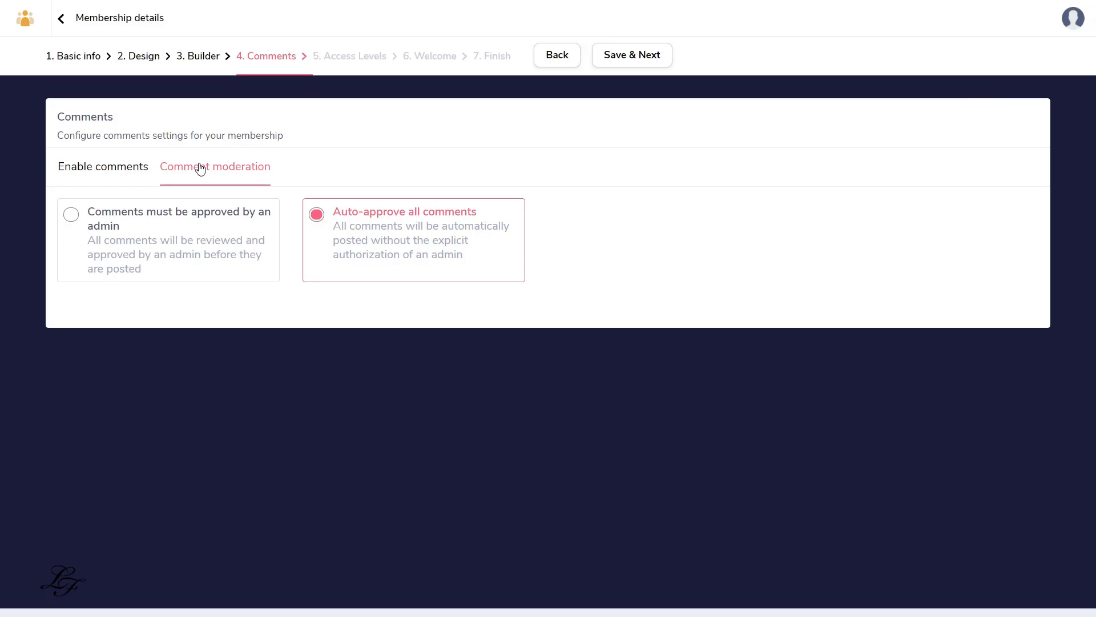
{"action": "left_click", "coordinate": [71, 214]}
{"action": "left_click", "coordinate": [103, 167]}
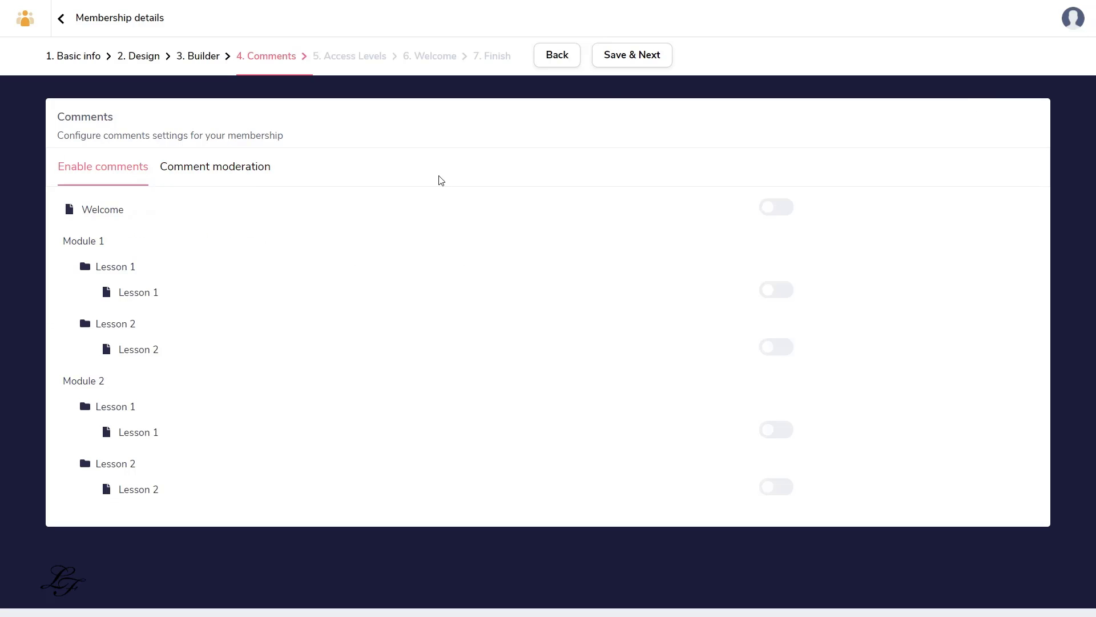
{"action": "left_click", "coordinate": [632, 55]}
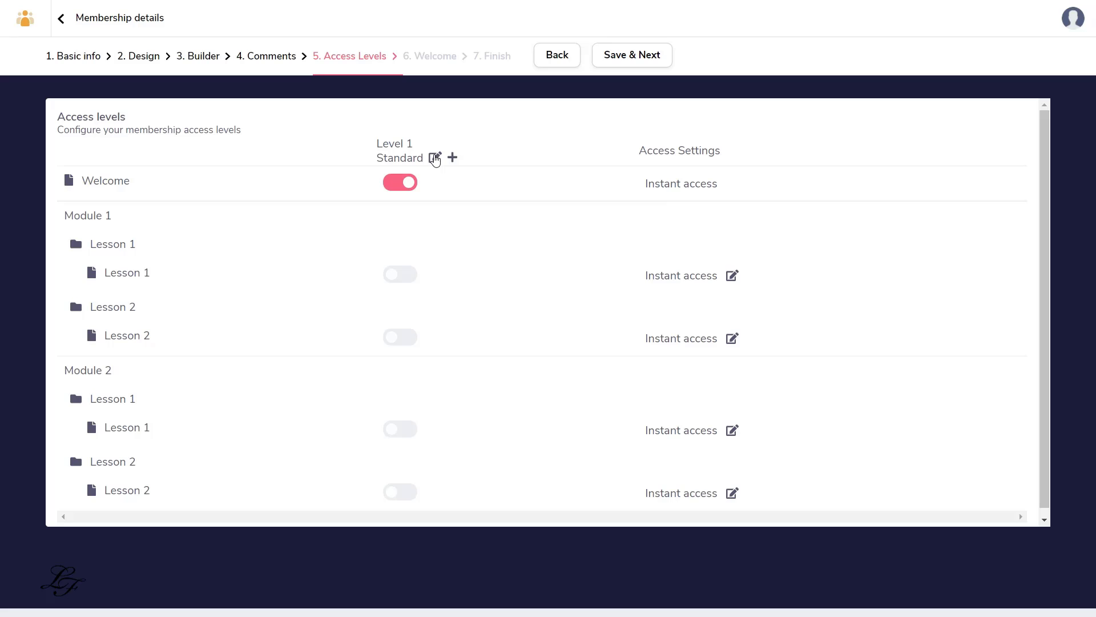
Rename the Standard access level to Basic and save it
{"action": "left_click", "coordinate": [435, 159]}
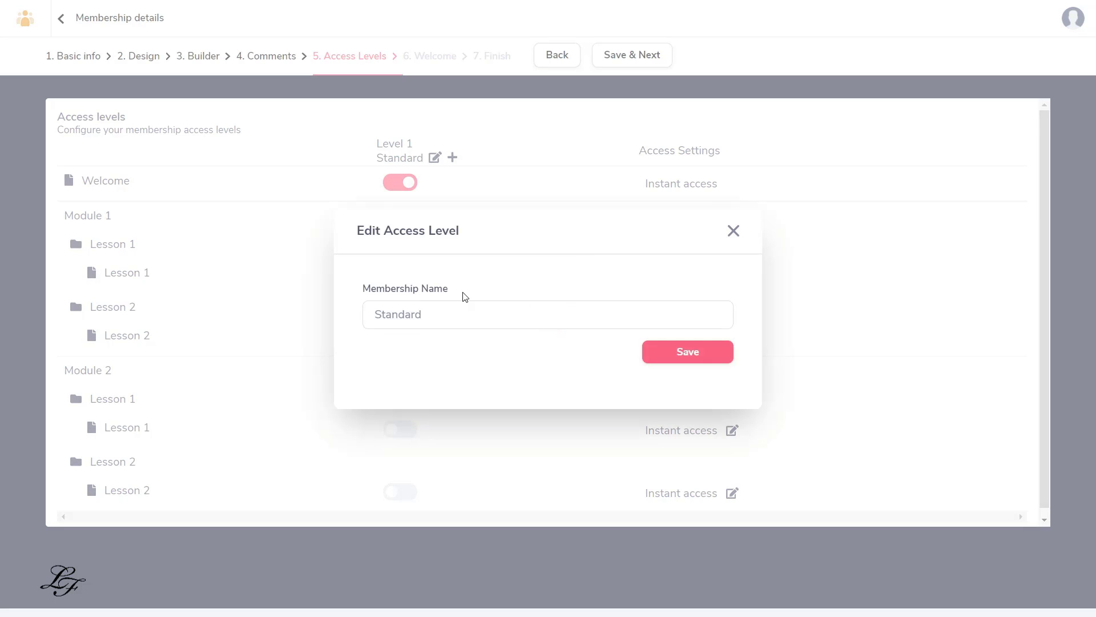
{"action": "left_click_drag", "start_coordinate": [429, 314], "coordinate": [357, 319]}
{"action": "type", "text": "Basic"}
{"action": "left_click", "coordinate": [676, 351]}
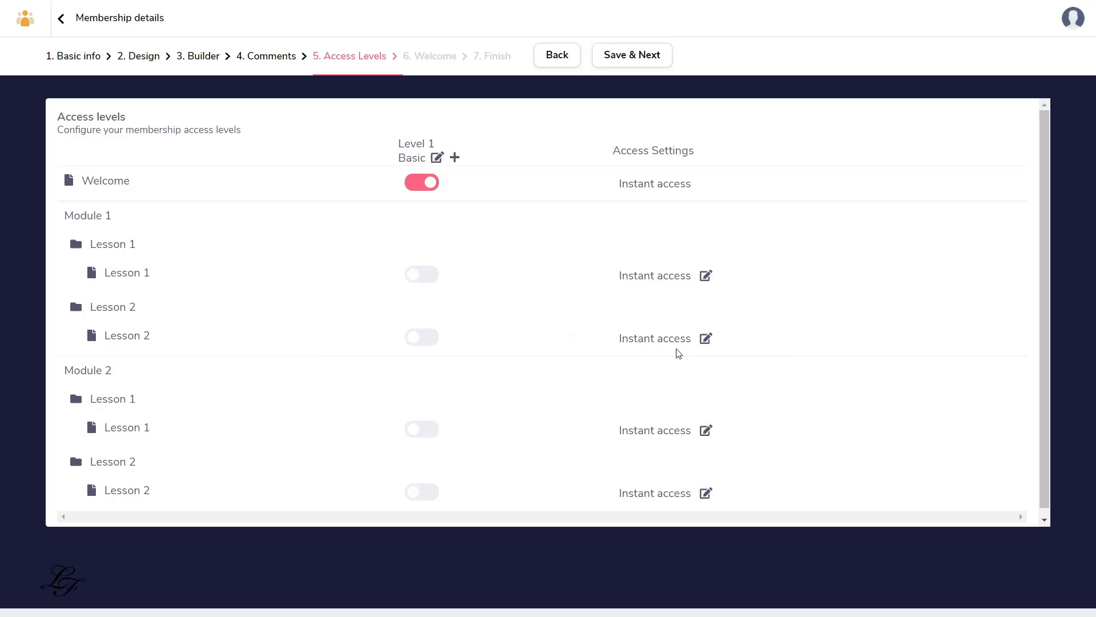
Add a second access level named Premium and save it
{"action": "left_click", "coordinate": [455, 158]}
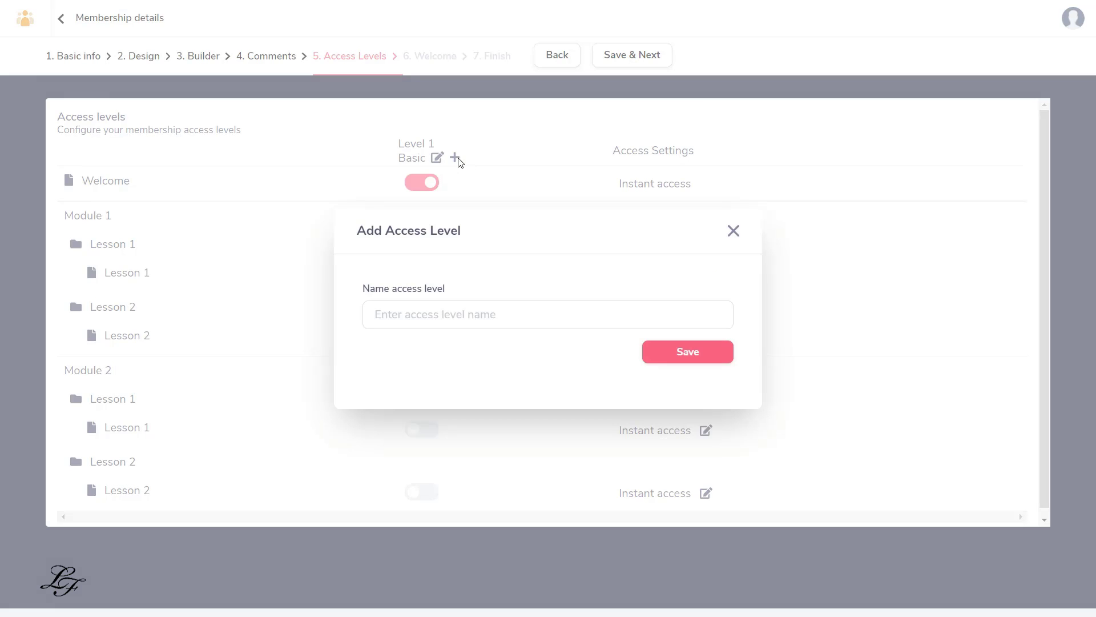
{"action": "left_click", "coordinate": [456, 315]}
{"action": "type", "text": "Premium"}
{"action": "left_click", "coordinate": [696, 343]}
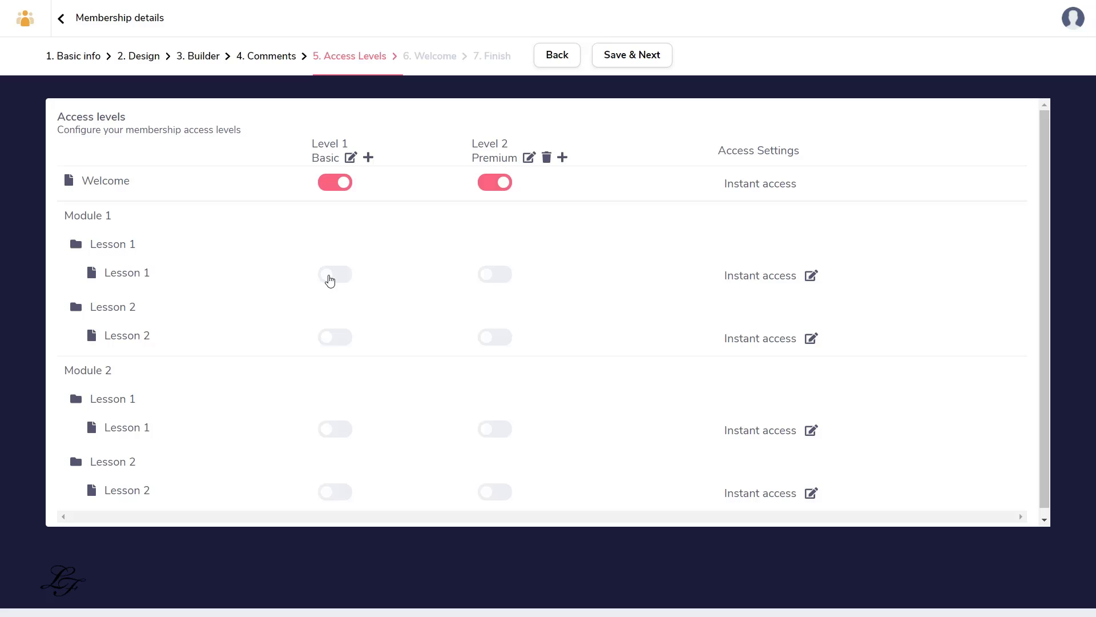
Enable Basic for Module 1's two lessons and Premium for all four lessons
{"action": "left_click", "coordinate": [330, 276]}
{"action": "left_click", "coordinate": [332, 337]}
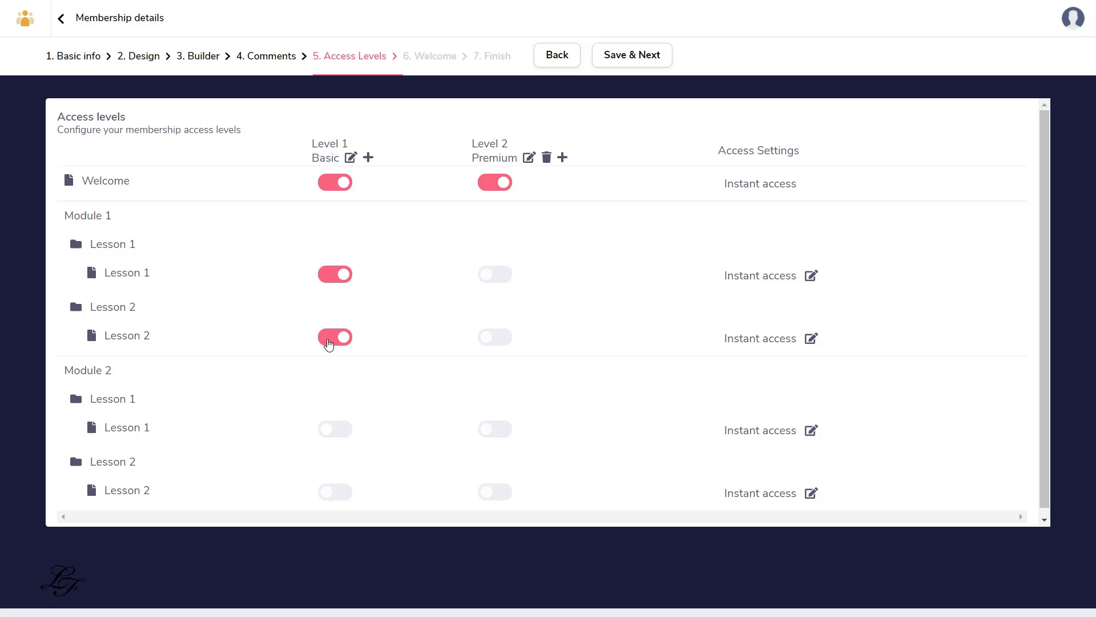
{"action": "left_click", "coordinate": [494, 274]}
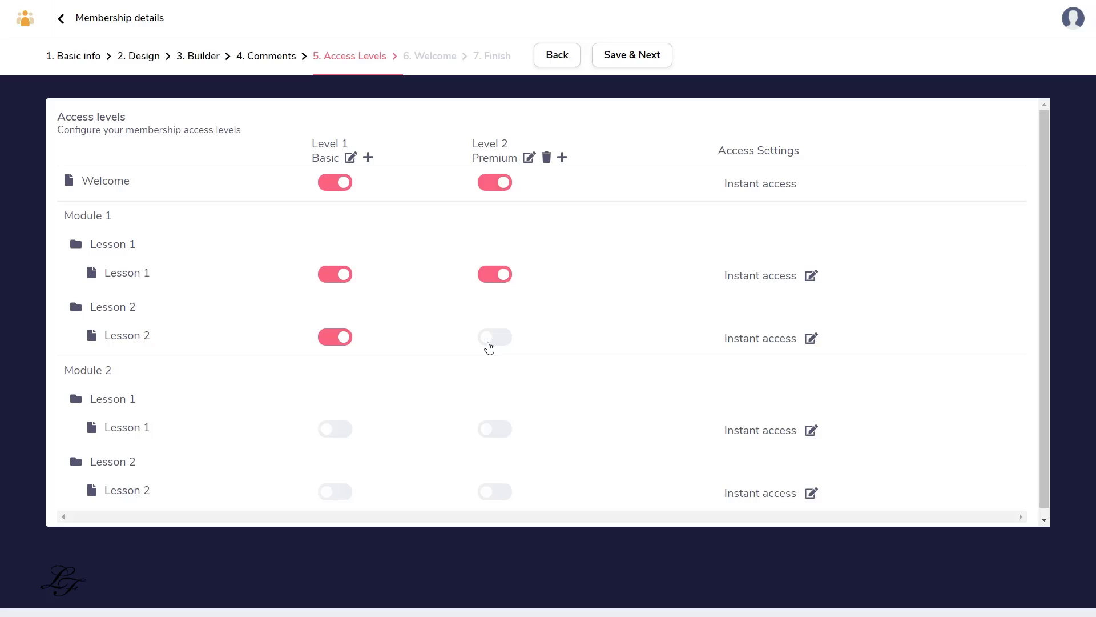
{"action": "left_click", "coordinate": [493, 339]}
{"action": "left_click", "coordinate": [494, 431]}
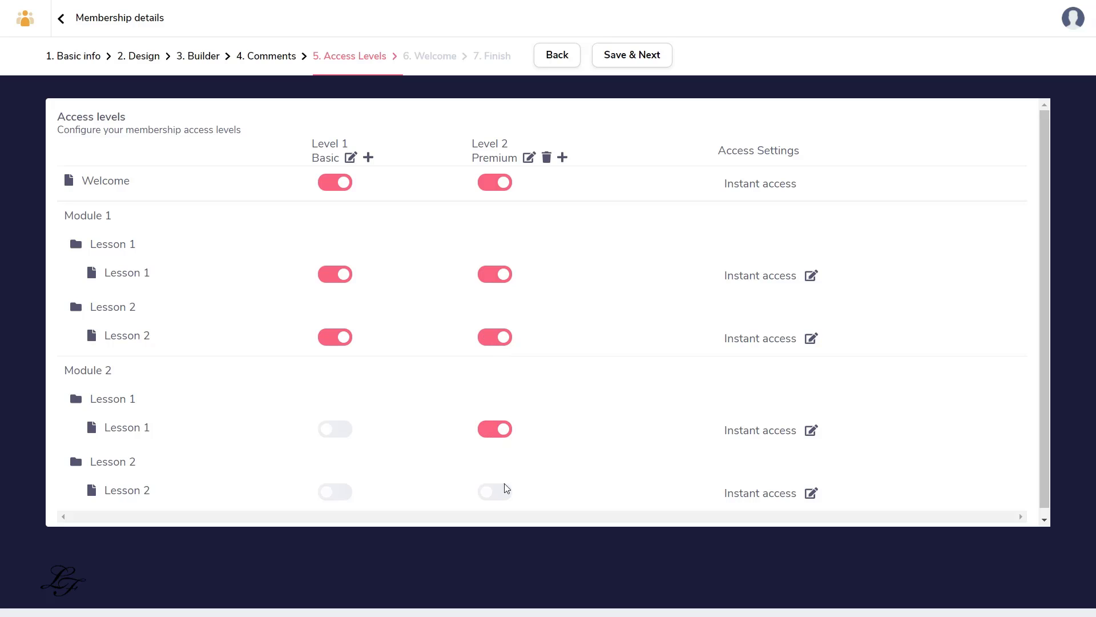
{"action": "left_click", "coordinate": [496, 494]}
Check Module 1 Lesson 1's Unlock post dialog unchanged, then Save & Next to the Welcome step
{"action": "left_click", "coordinate": [811, 277]}
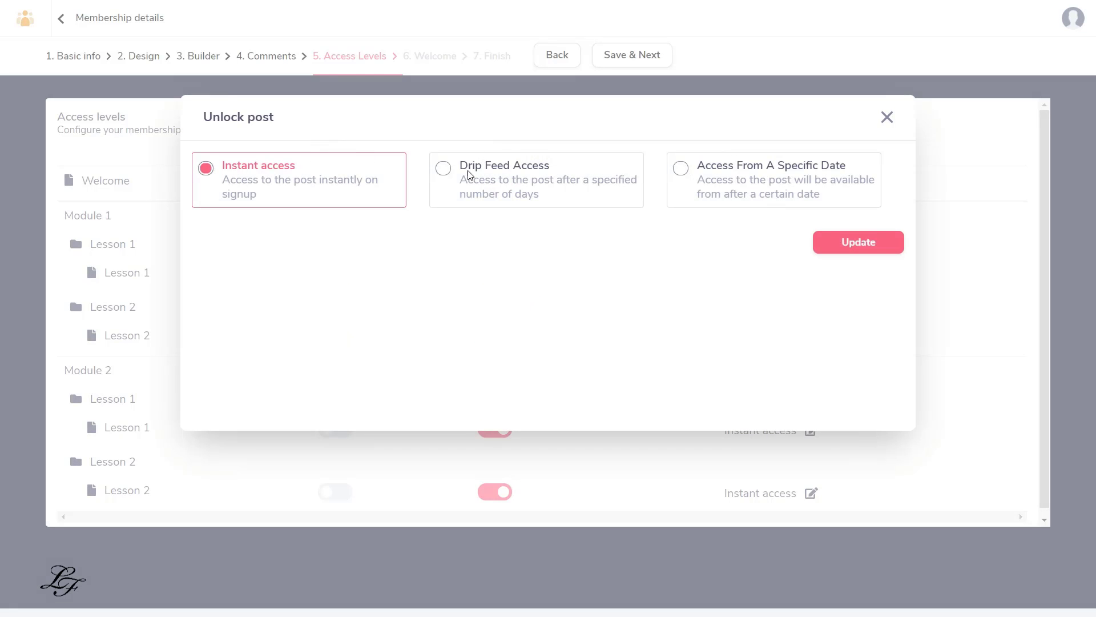
{"action": "left_click", "coordinate": [888, 118]}
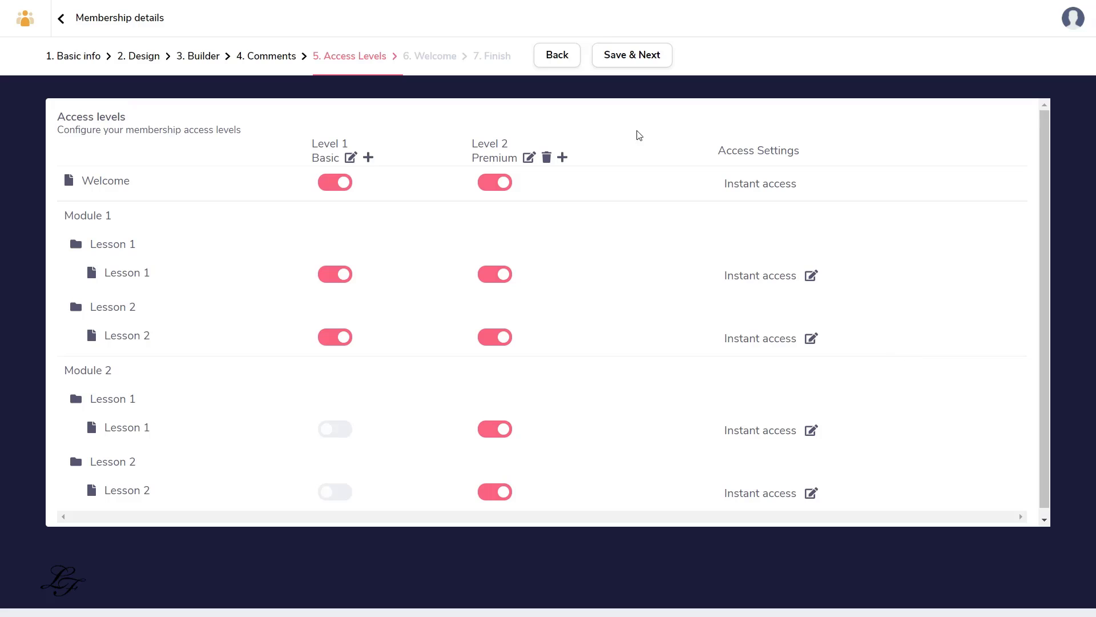
{"action": "left_click", "coordinate": [633, 55]}
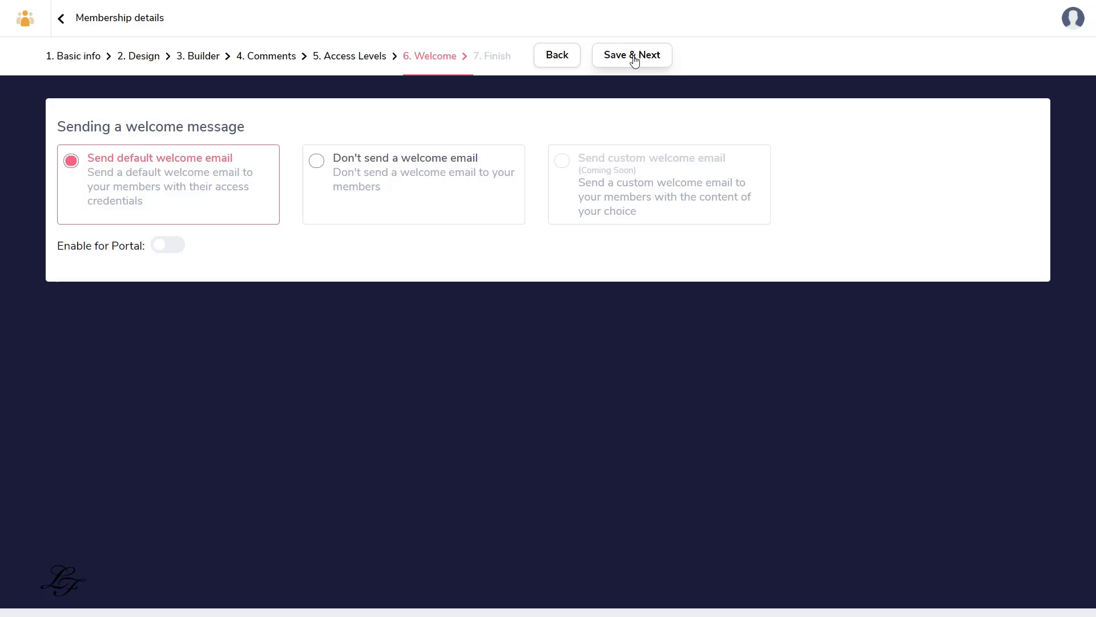
Keep 'Send default welcome email' and Save & Next to the Congratulations screen
{"action": "left_click", "coordinate": [632, 55]}
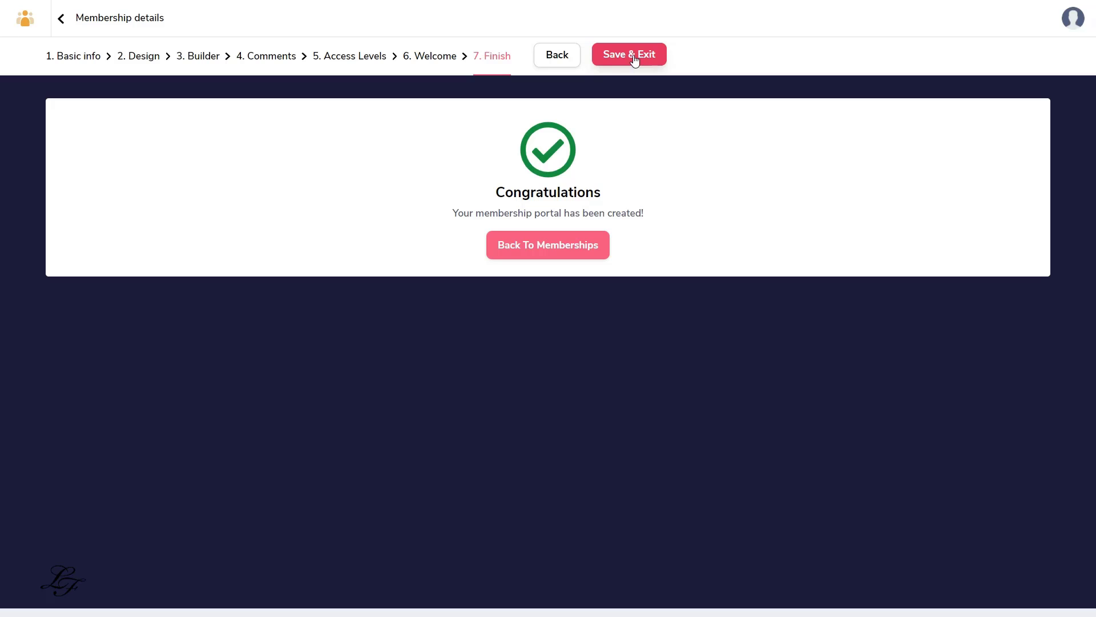
Exit setup to the dashboard, open My Members and start adding a New Member
{"action": "left_click", "coordinate": [634, 56]}
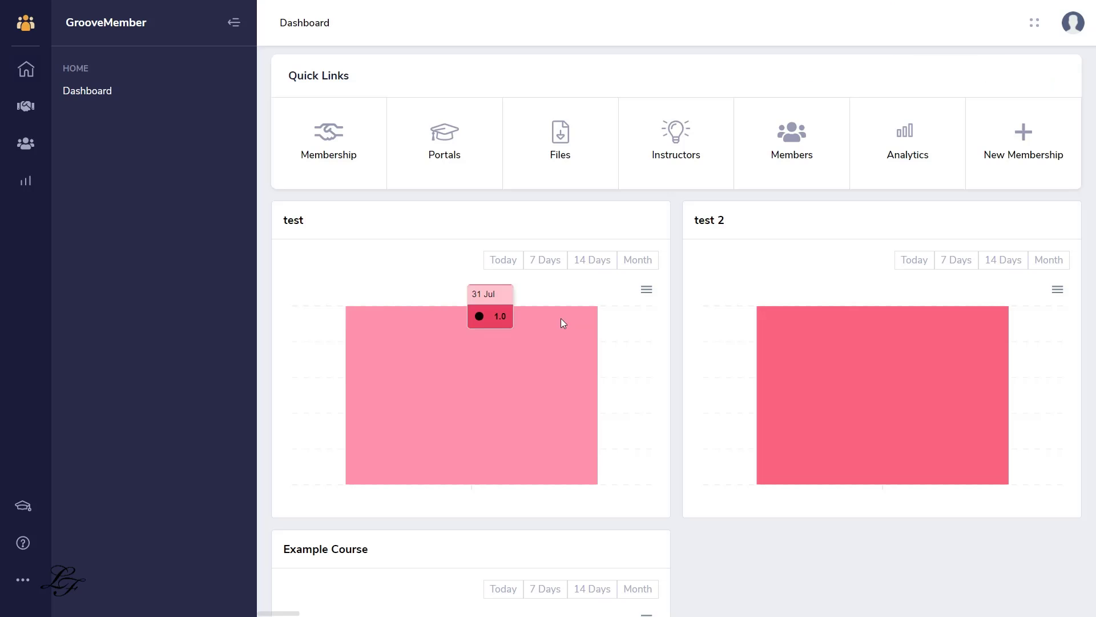
{"action": "left_click", "coordinate": [27, 144]}
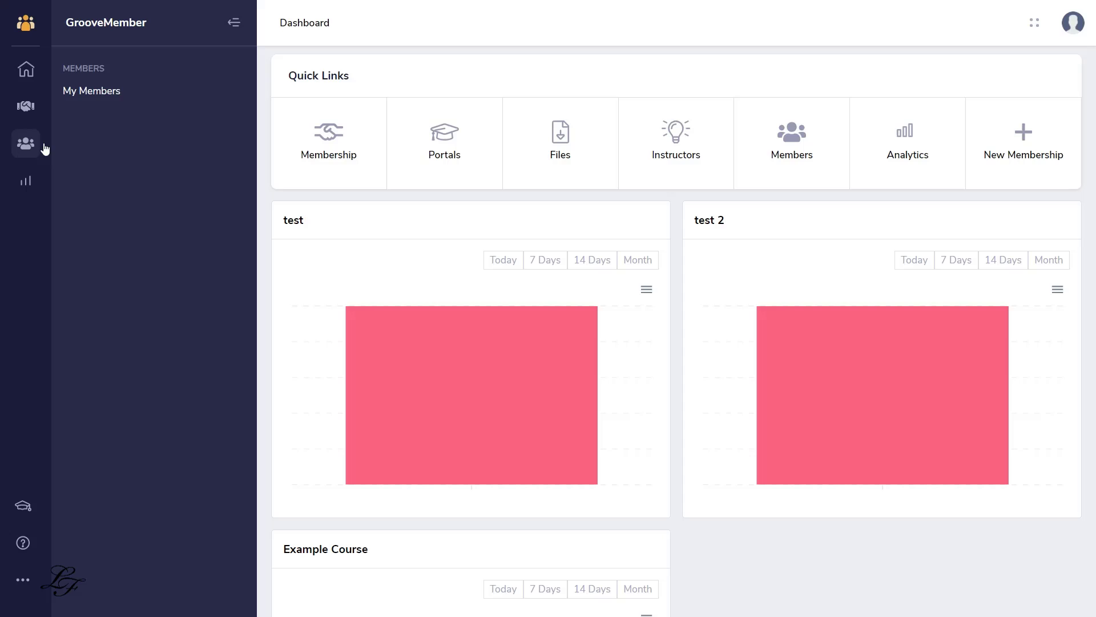
{"action": "left_click", "coordinate": [92, 90]}
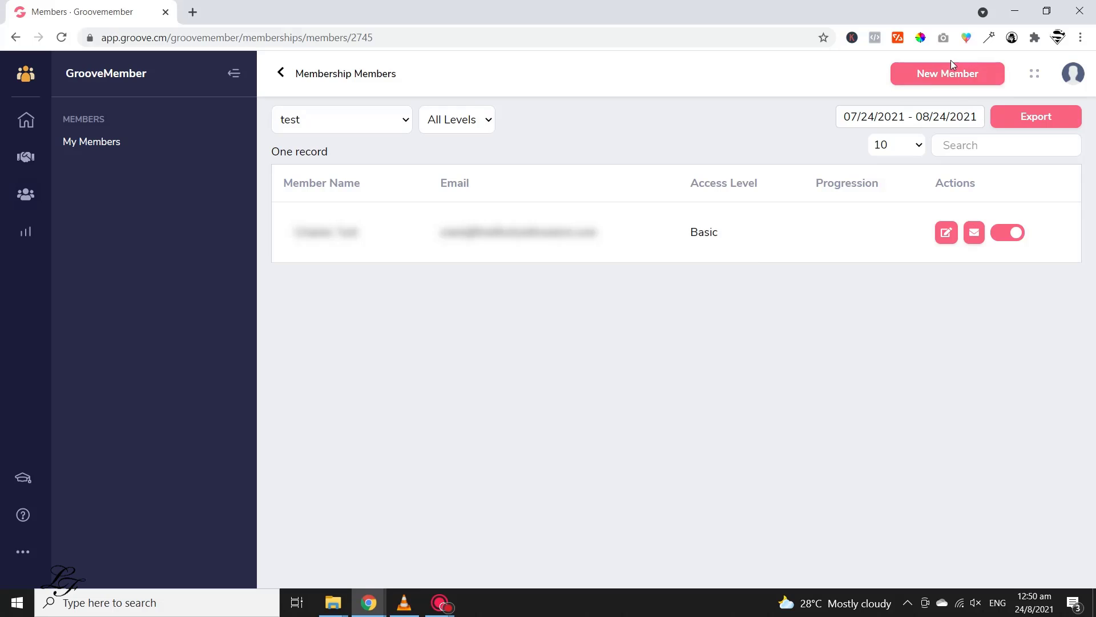
{"action": "left_click", "coordinate": [947, 73]}
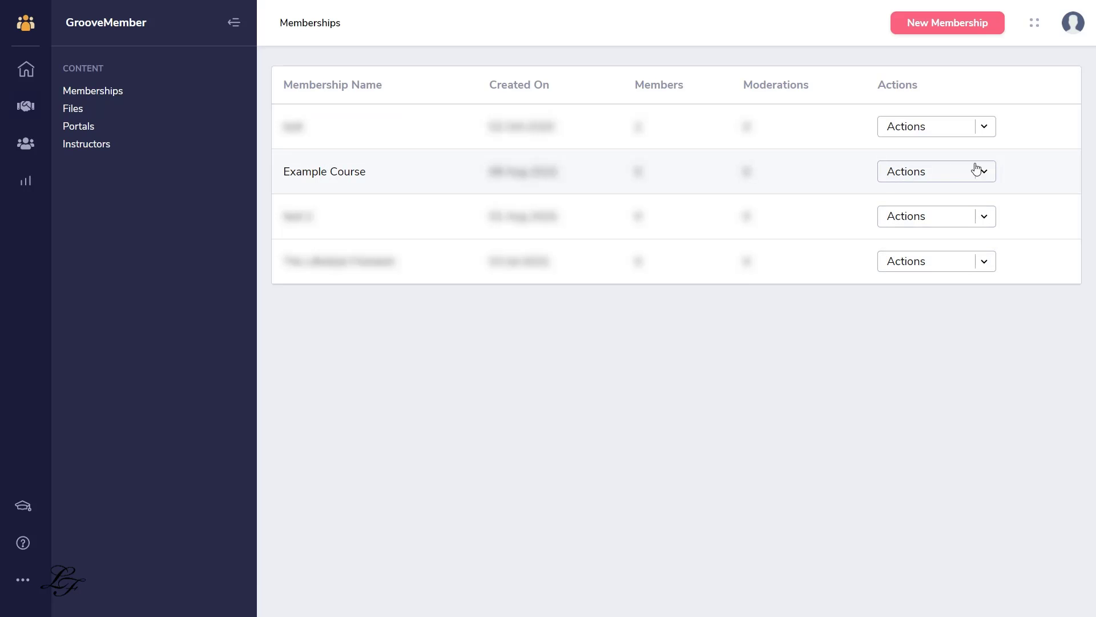
Copy the Login URL for Example Course via its Actions menu and confirm with Proceed
{"action": "left_click", "coordinate": [984, 172]}
{"action": "left_click", "coordinate": [898, 278]}
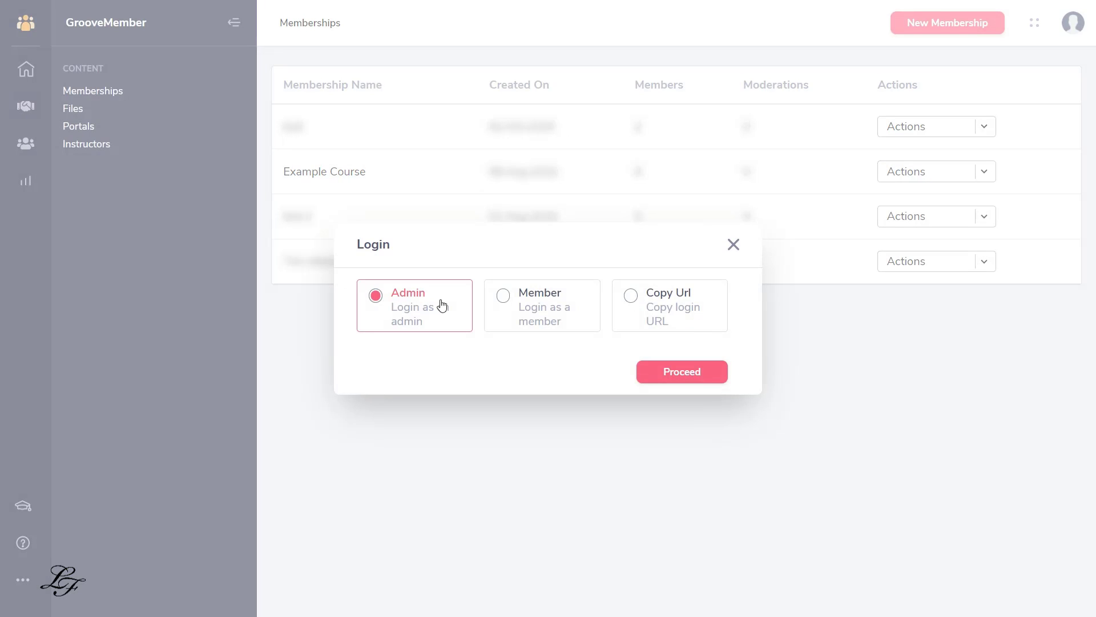
{"action": "left_click", "coordinate": [631, 295]}
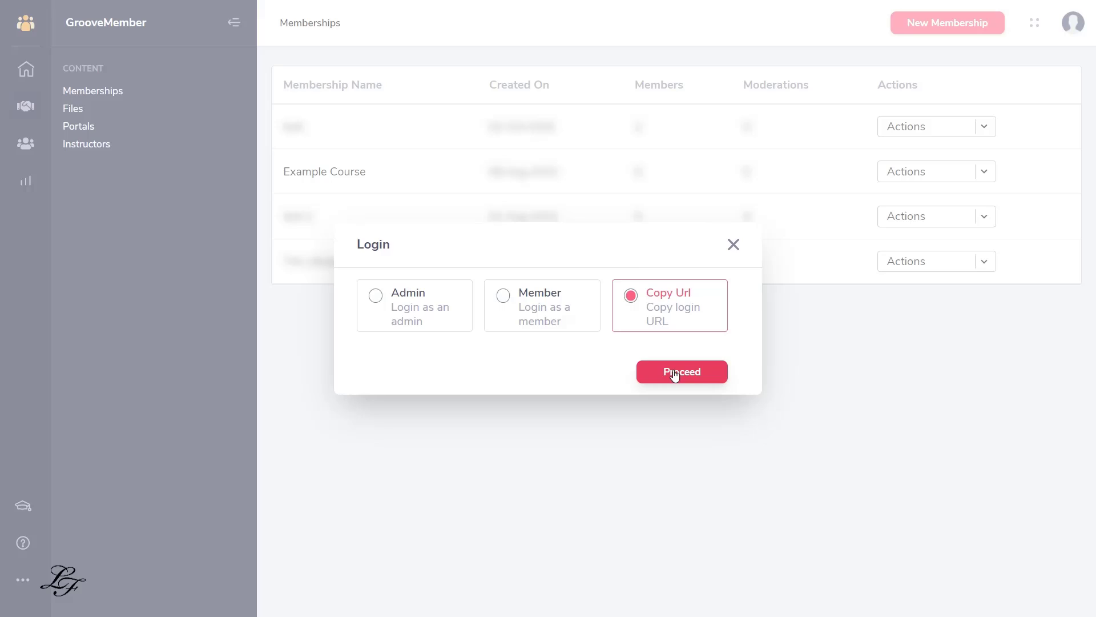
{"action": "left_click", "coordinate": [670, 371]}
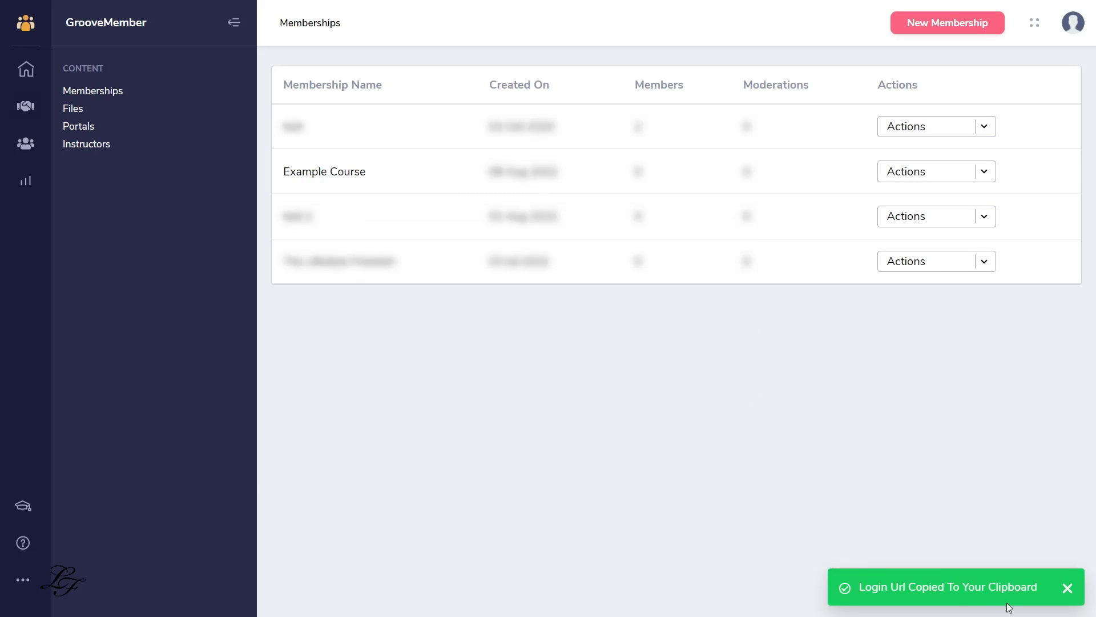